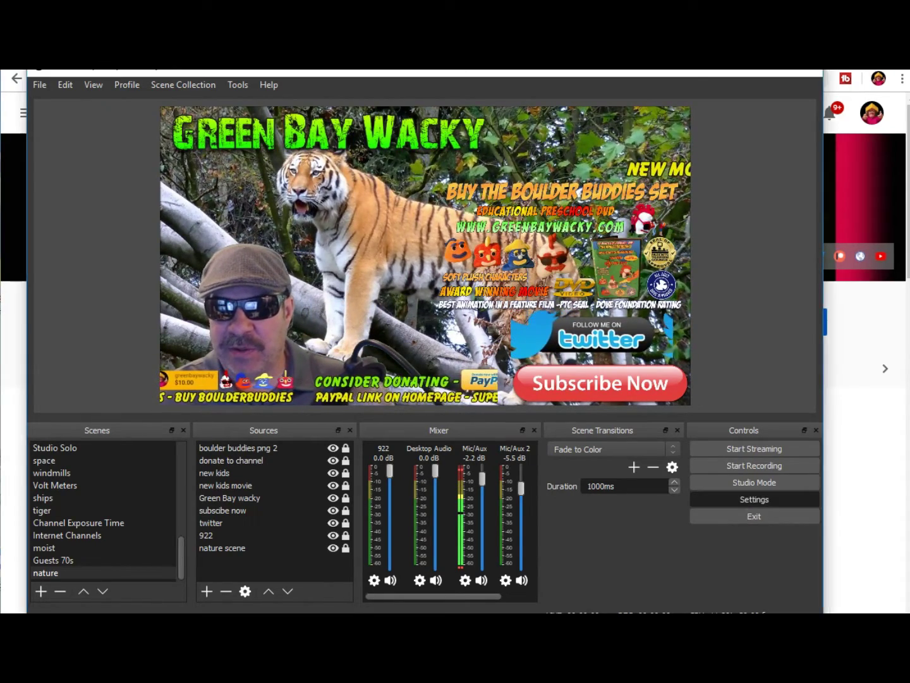
Step: Open the audio settings to review them
left_click(754, 499)
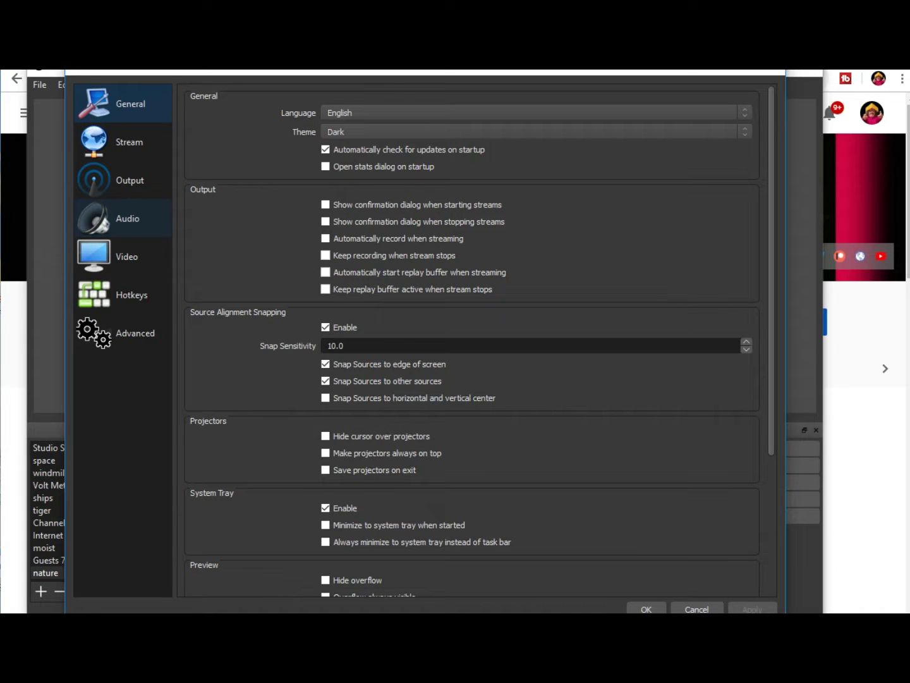
left_click(123, 218)
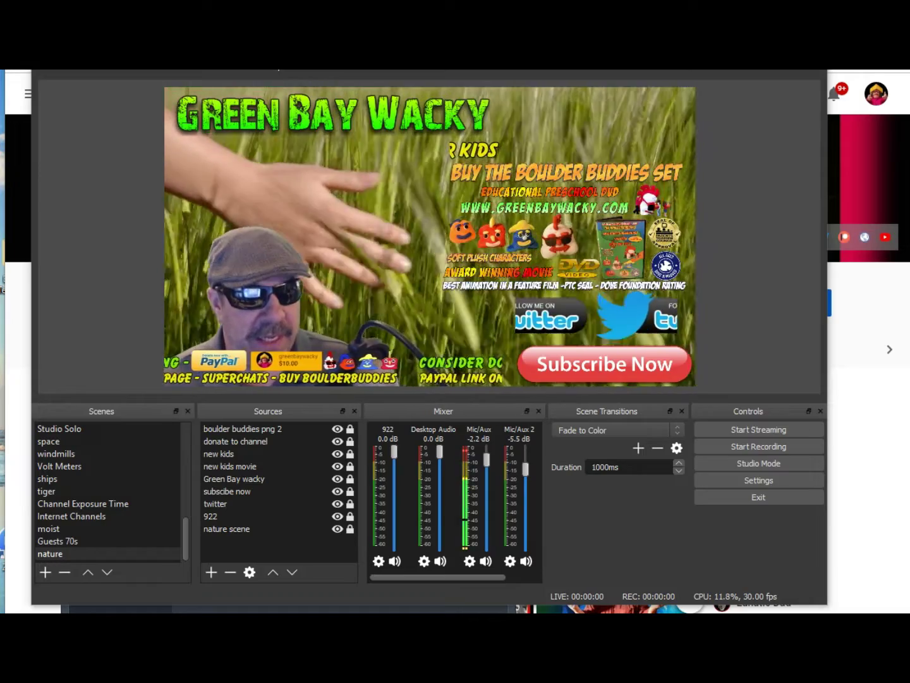
Step: View the Guests 70s scene and add a new scene named "obs tutorial panel"
left_click(57, 540)
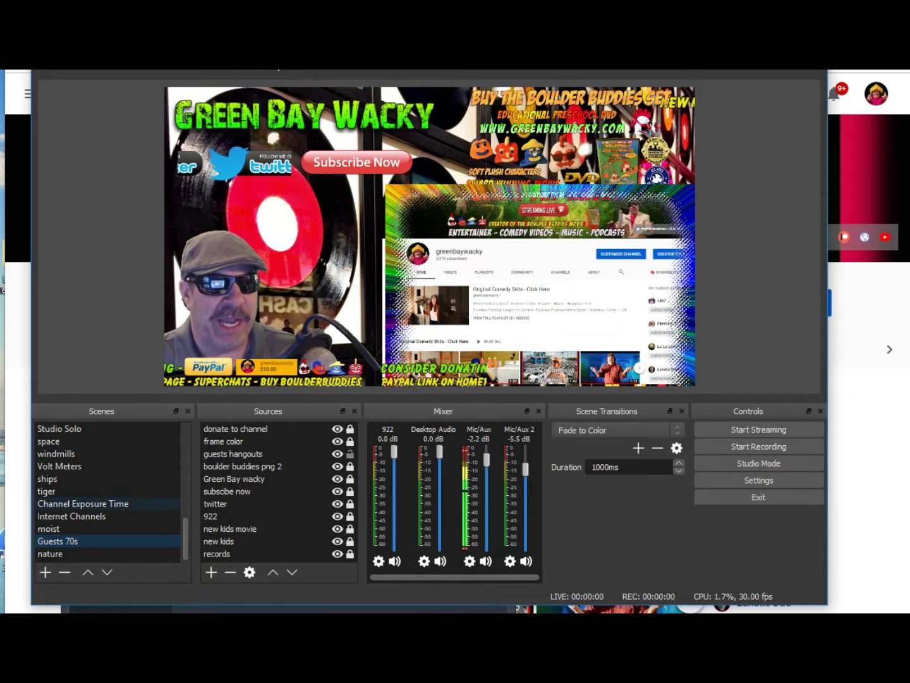
left_click(45, 572)
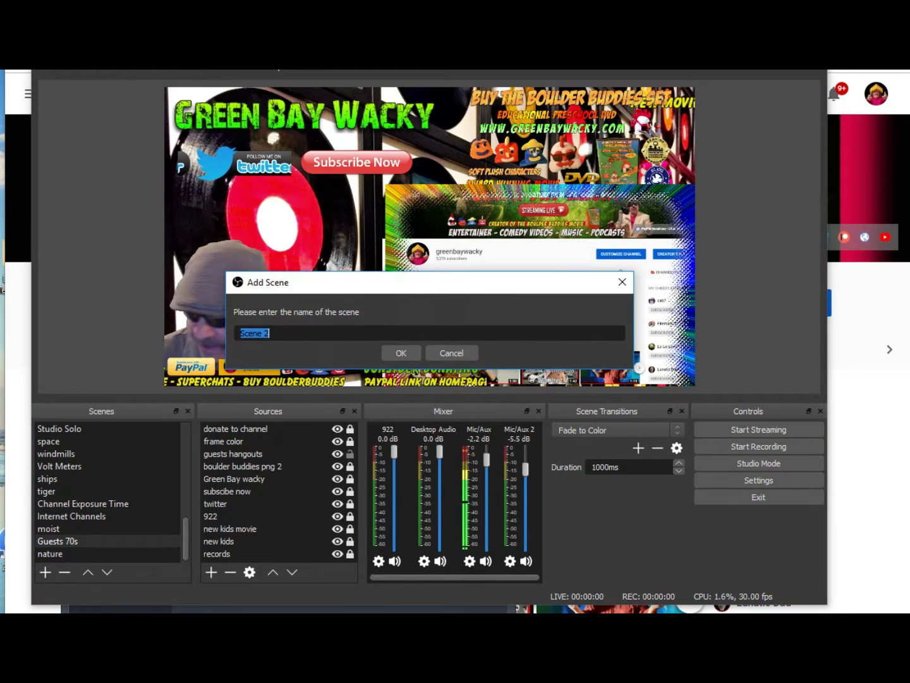
type("obs ")
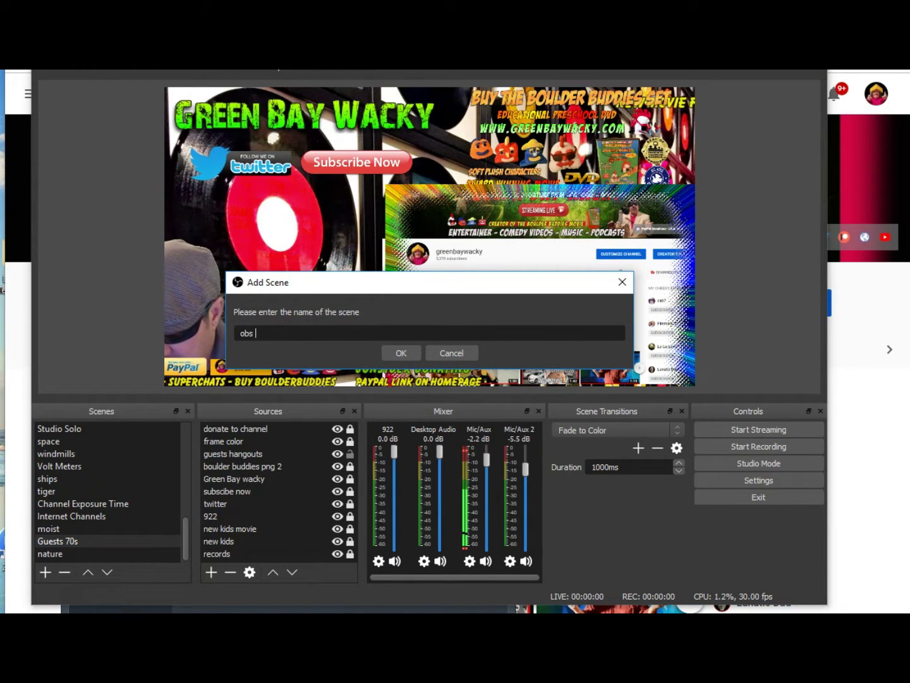
type("tutori")
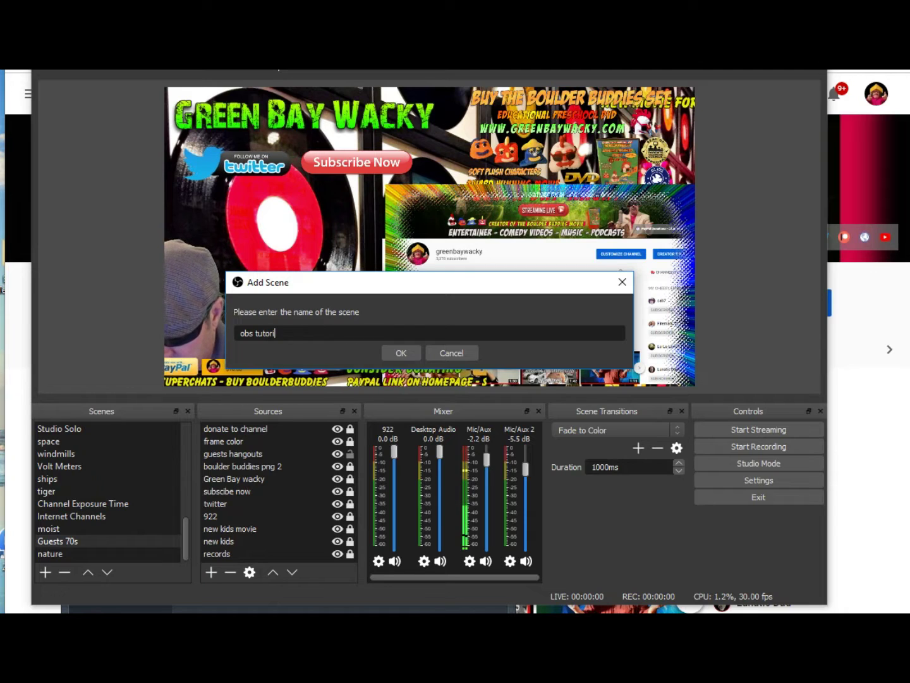
type("al panel")
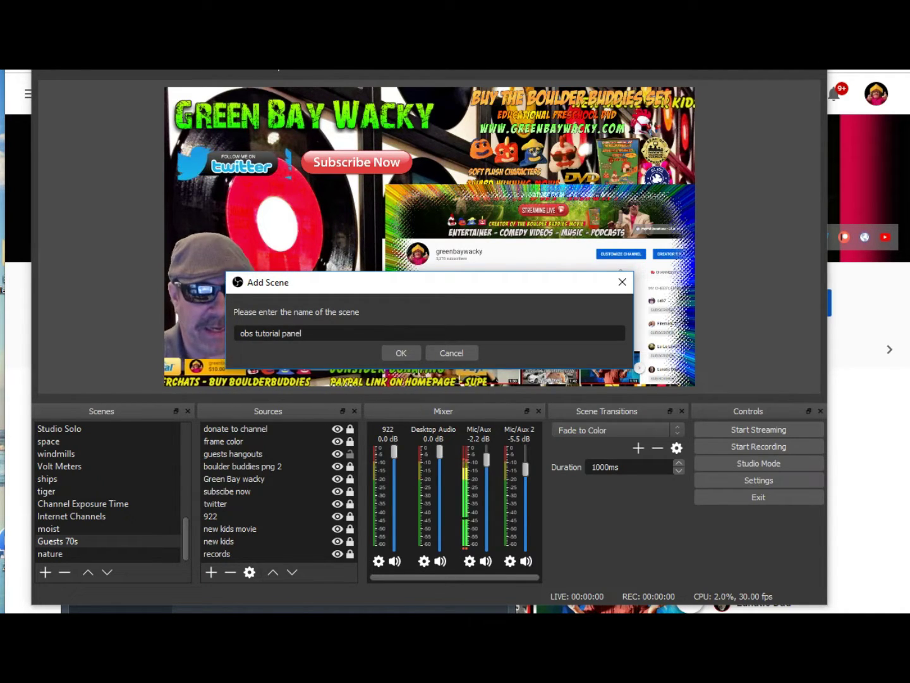
key("Return")
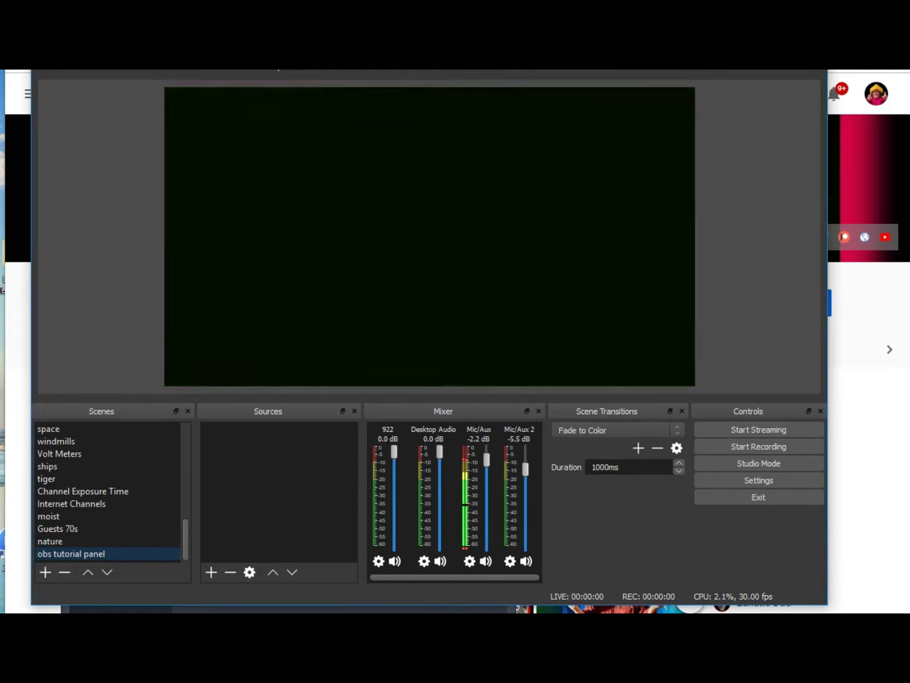
Step: Add the existing video capture device 922 to the scene and place the webcam in the canvas's lower left area
left_click(212, 573)
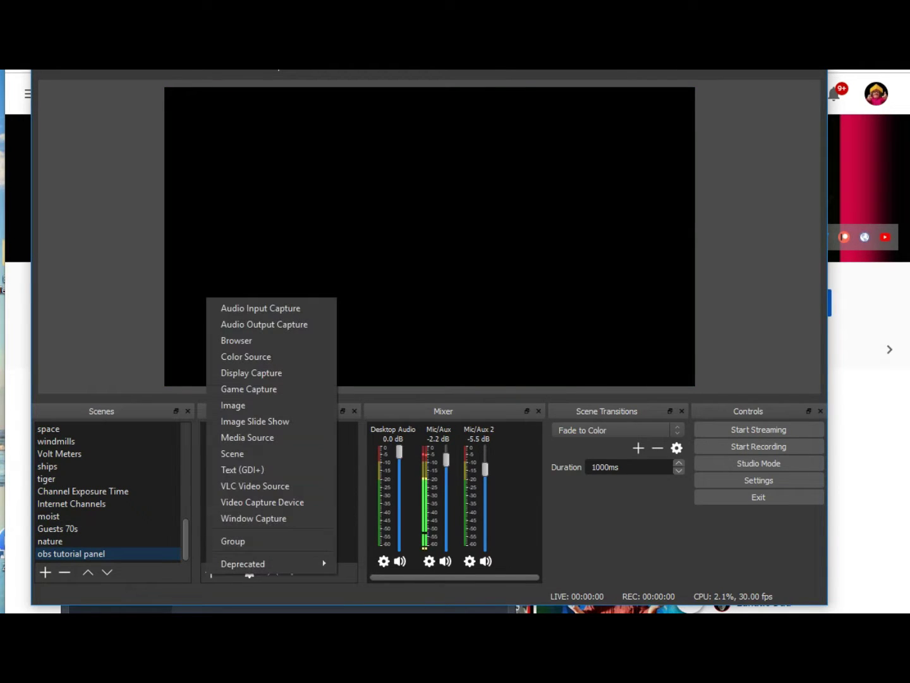
left_click(262, 502)
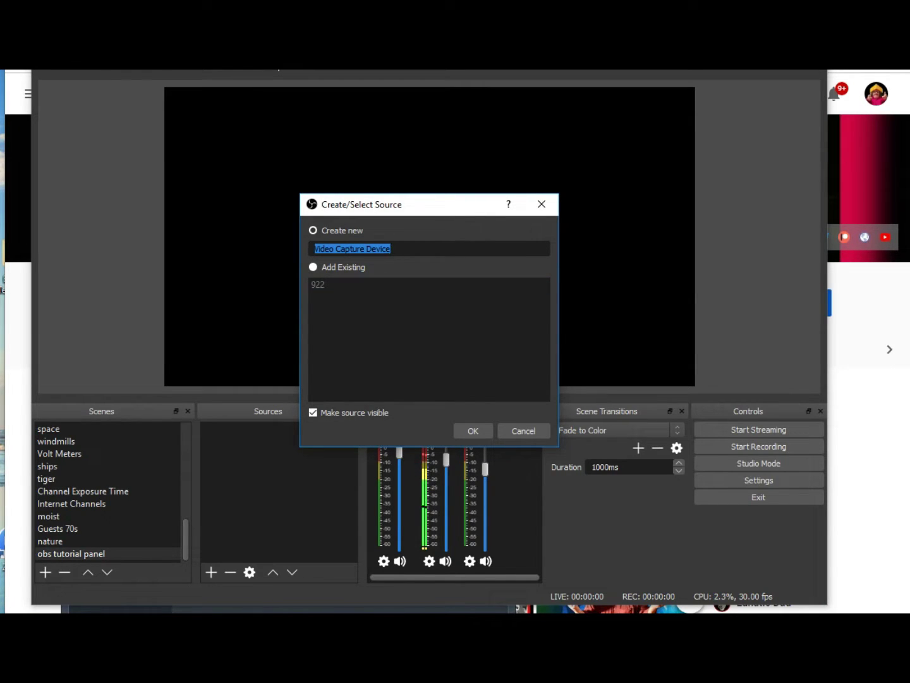
left_click(313, 267)
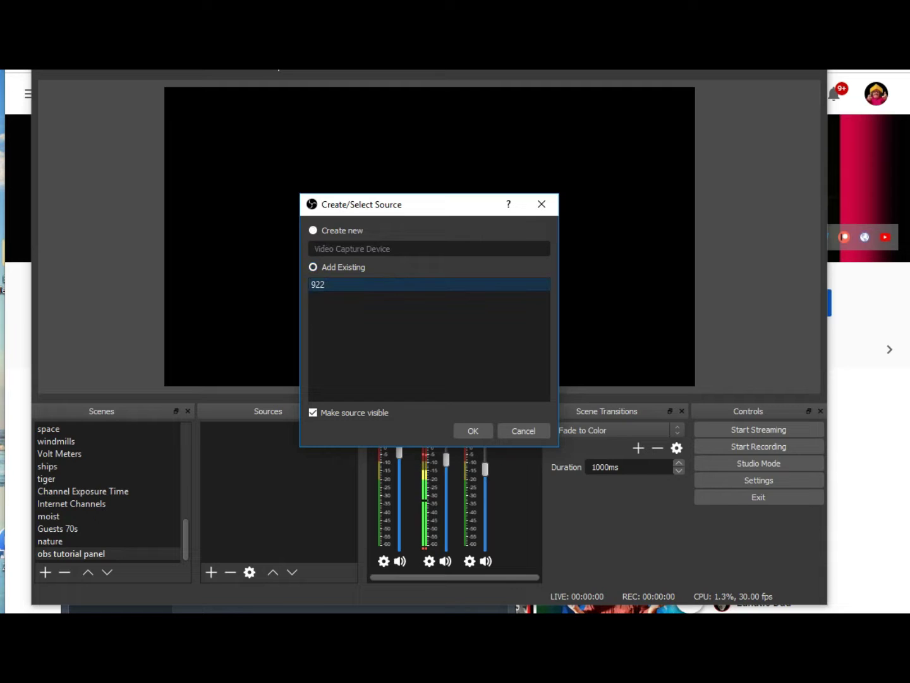
left_click(473, 431)
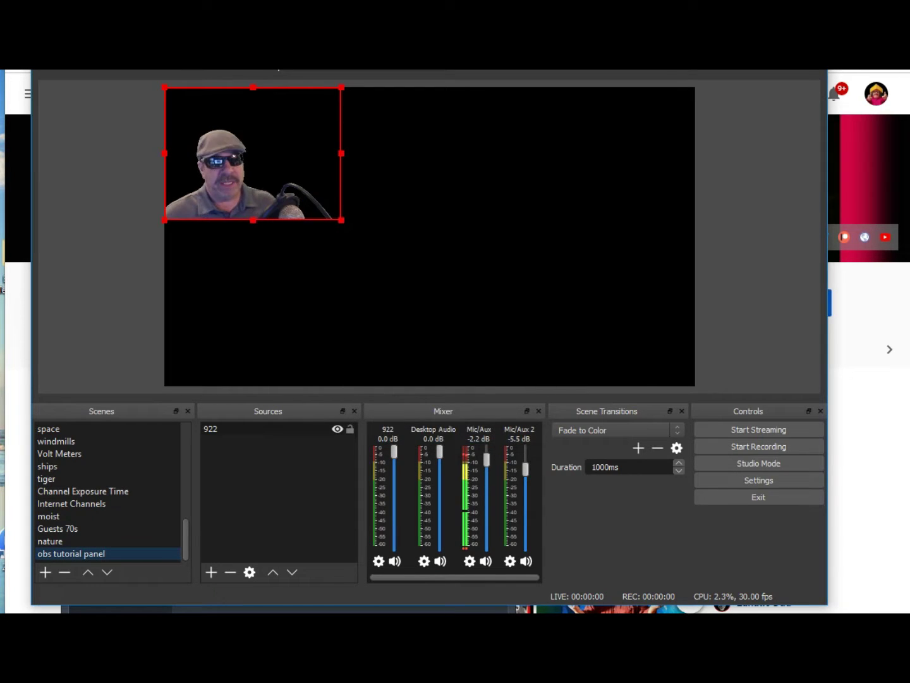
left_click_drag(253, 154, 277, 295)
Step: Create a new Window Capture source that captures the greenbaywacky YouTube window of Google Chrome
left_click(212, 572)
left_click(212, 572)
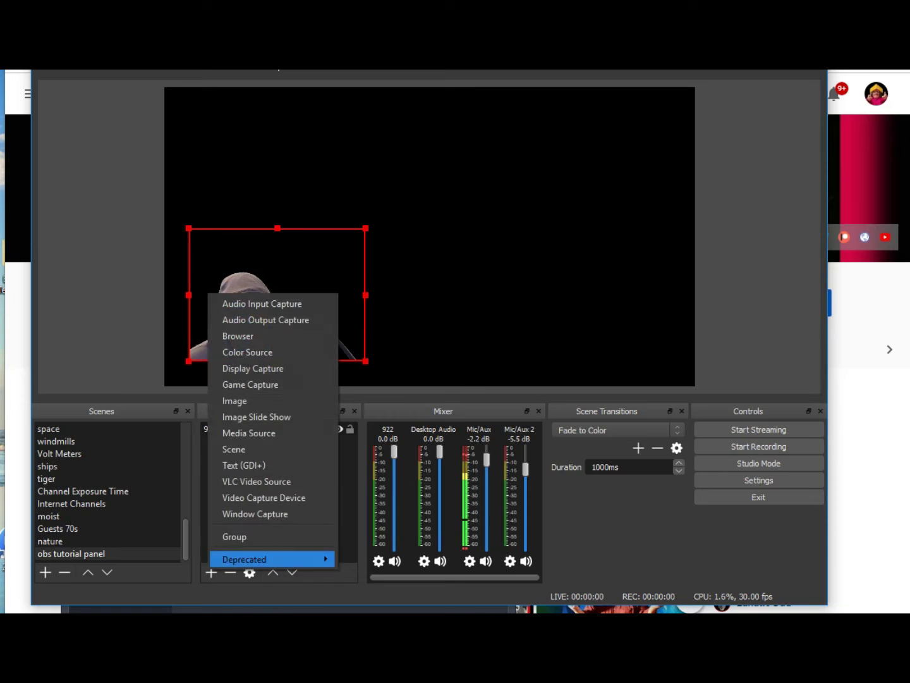
left_click(253, 513)
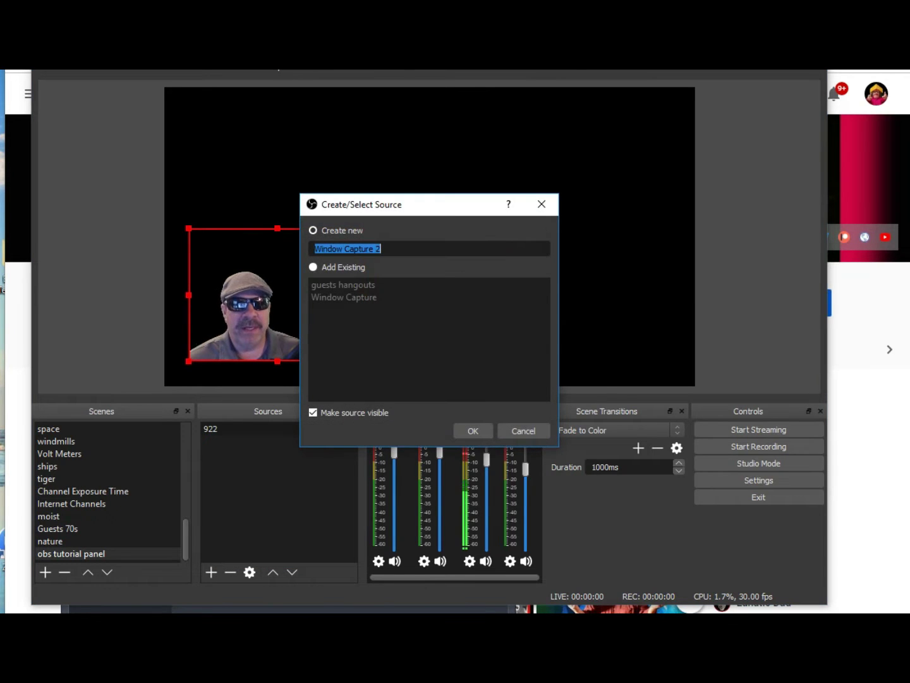
left_click(473, 431)
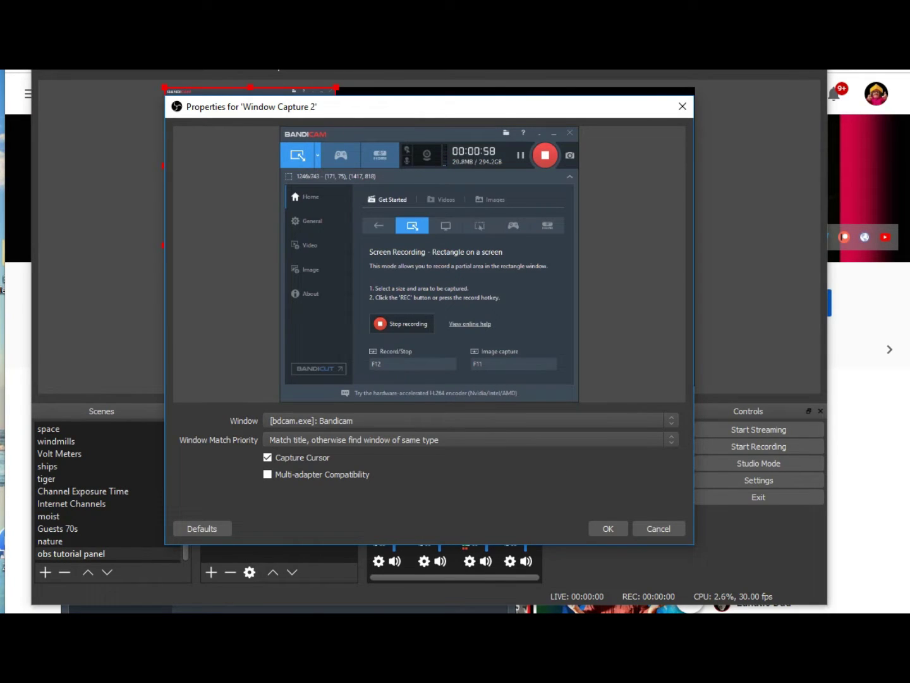
left_click(470, 421)
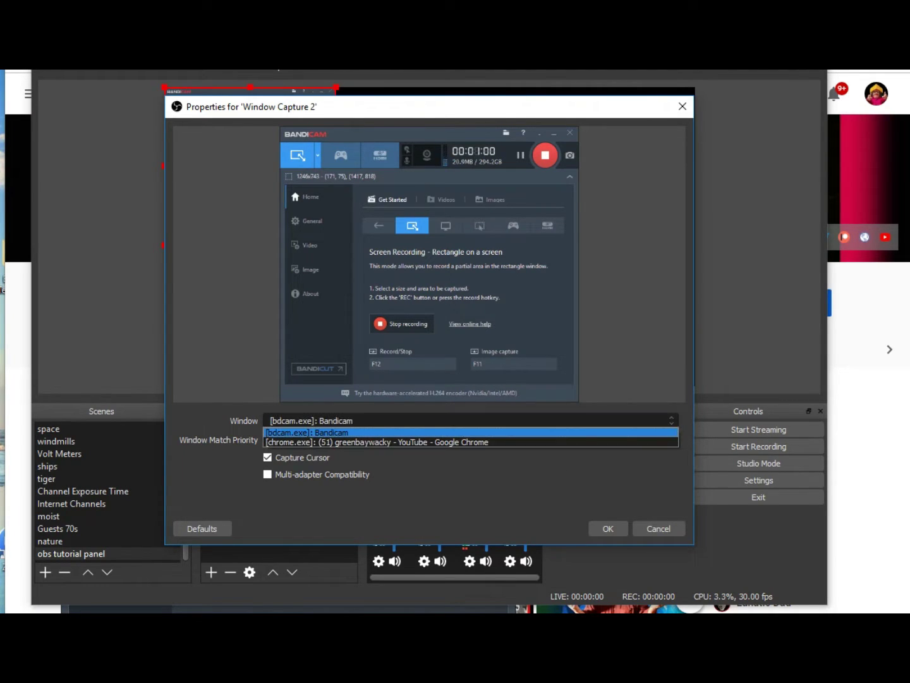
left_click(377, 442)
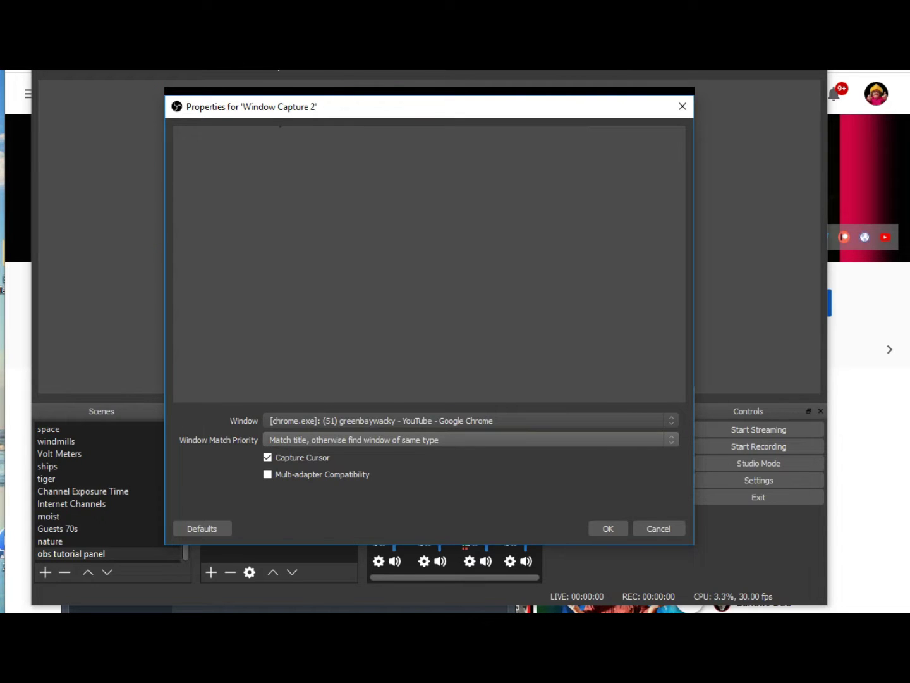
Step: Switch the captured window to Bandicam and back to the greenbaywacky YouTube window of Google Chrome
left_click(470, 420)
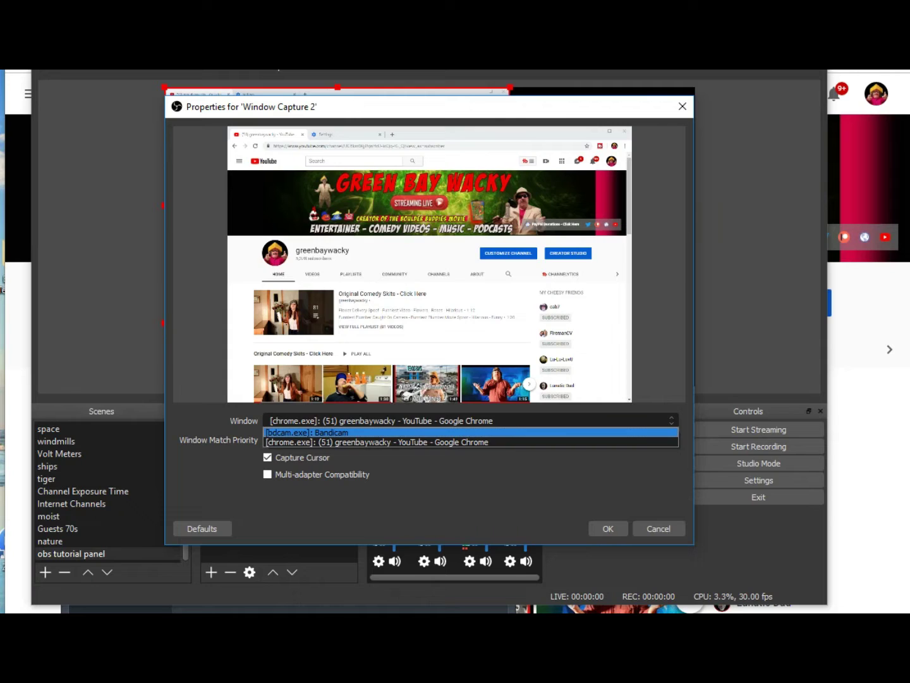
key("Return")
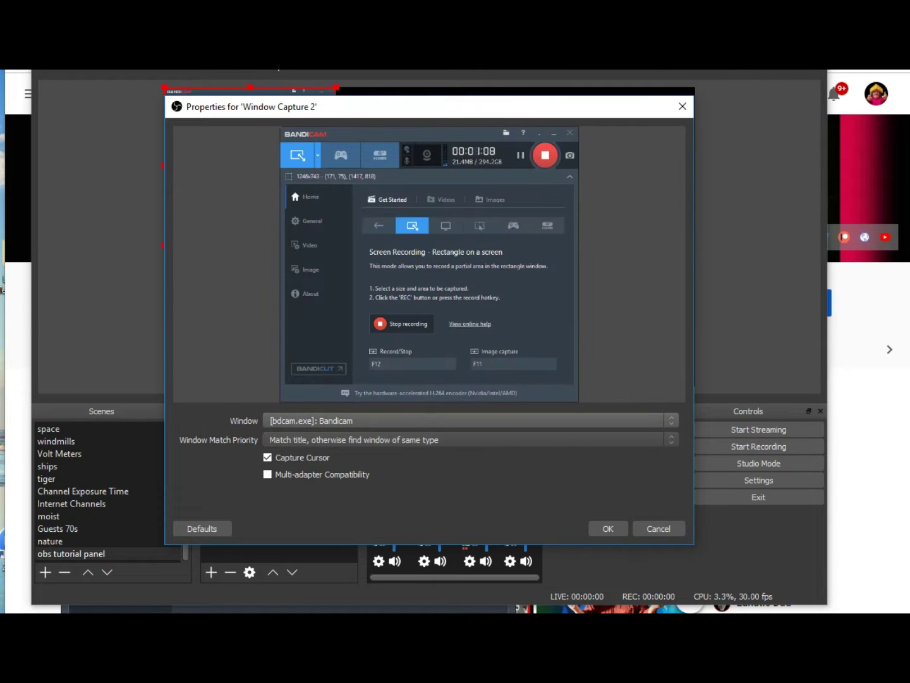
left_click(470, 421)
key("Return")
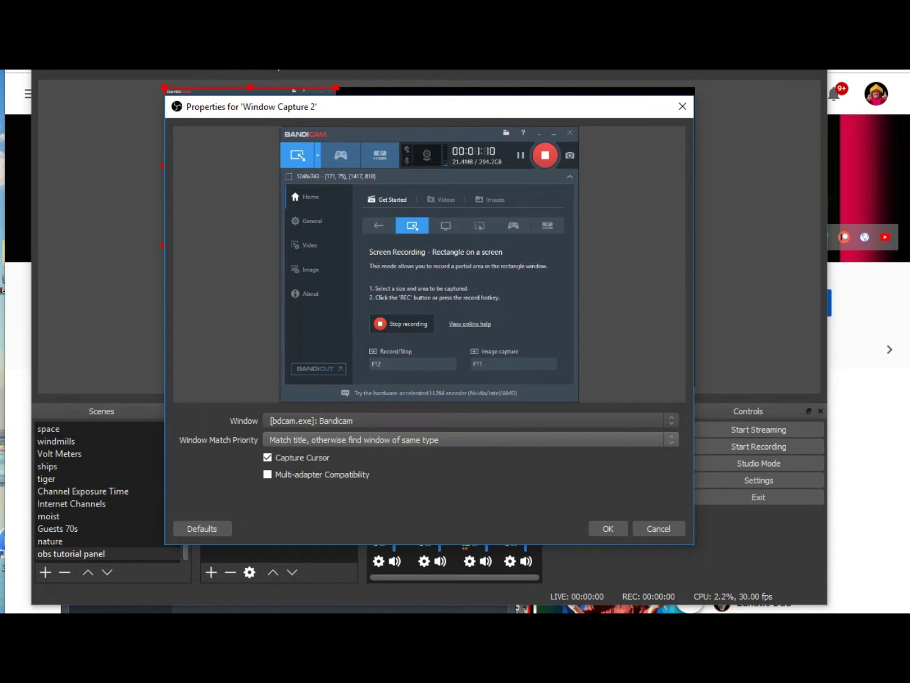
key("alt+Down")
key("Down")
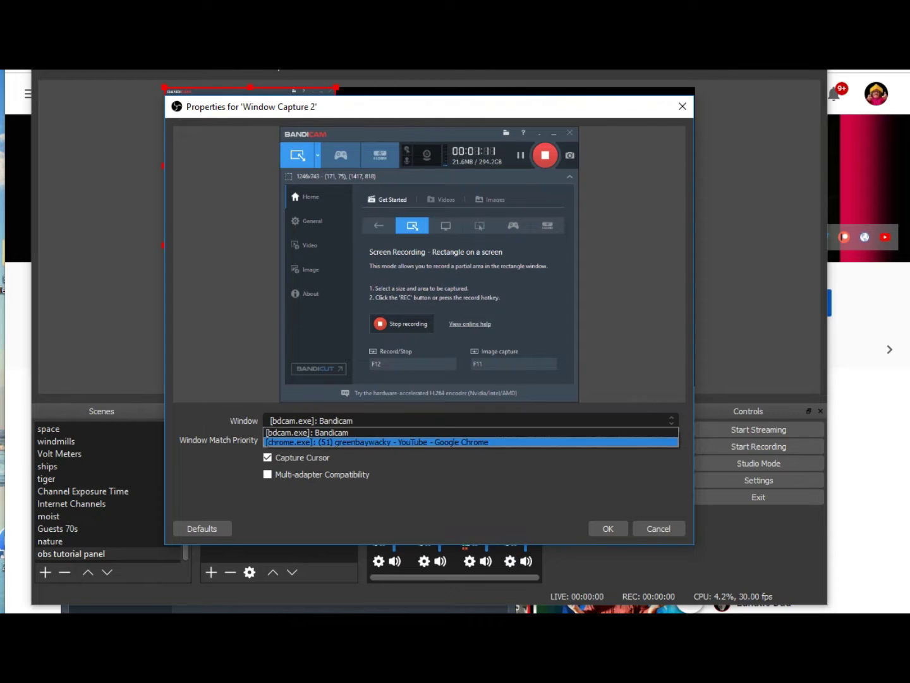
key("Escape")
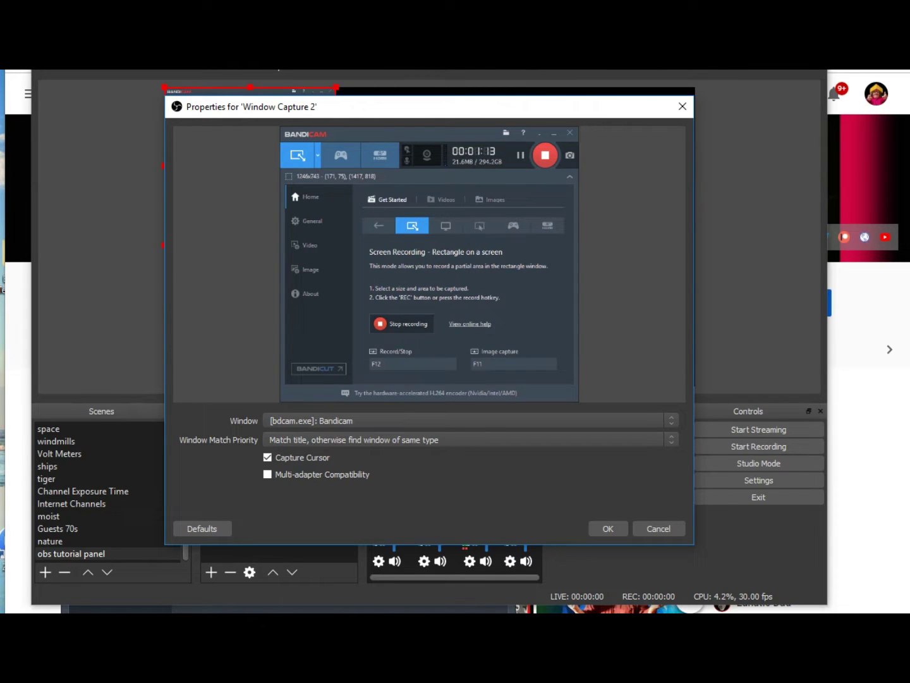
key("alt+Down")
key("Down")
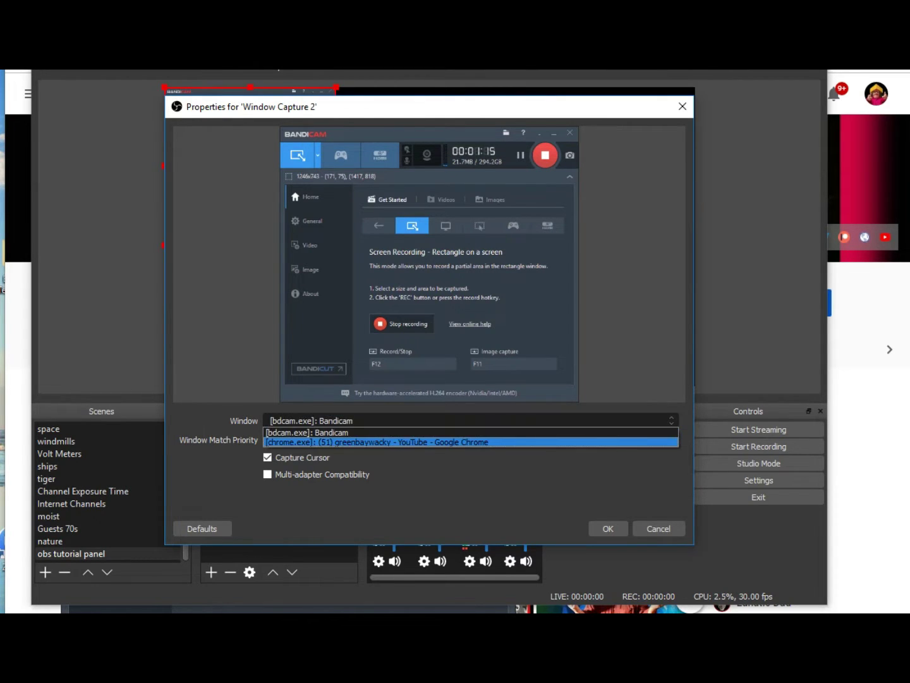
key("Return")
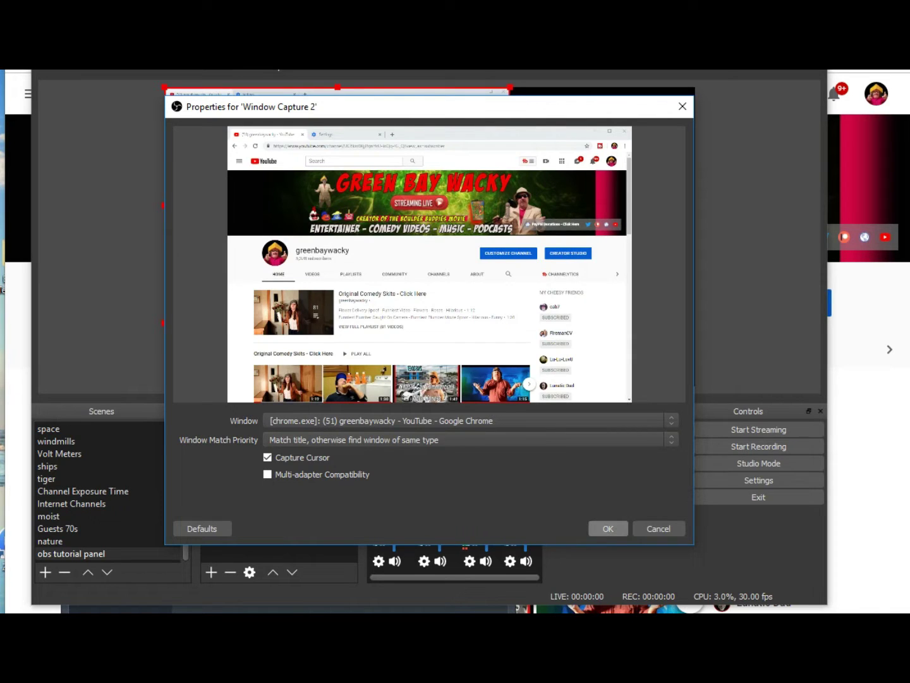
Step: Accept the window capture properties, shrink the capture, and place it in the canvas's lower right area beside the webcam
left_click(607, 529)
left_click_drag(337, 205, 473, 220)
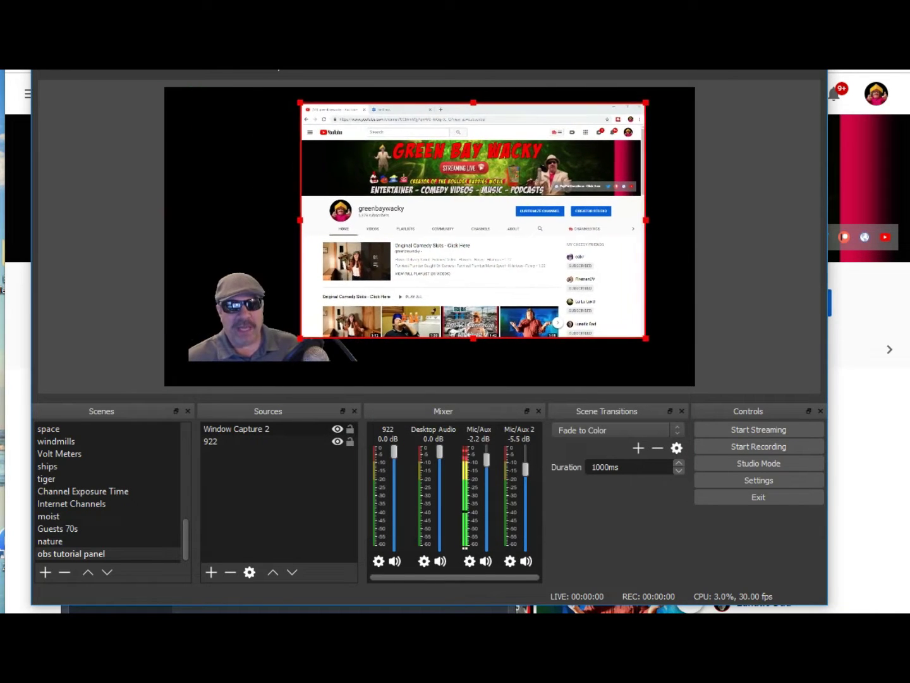
left_click_drag(301, 103, 428, 191)
left_click_drag(537, 265, 531, 286)
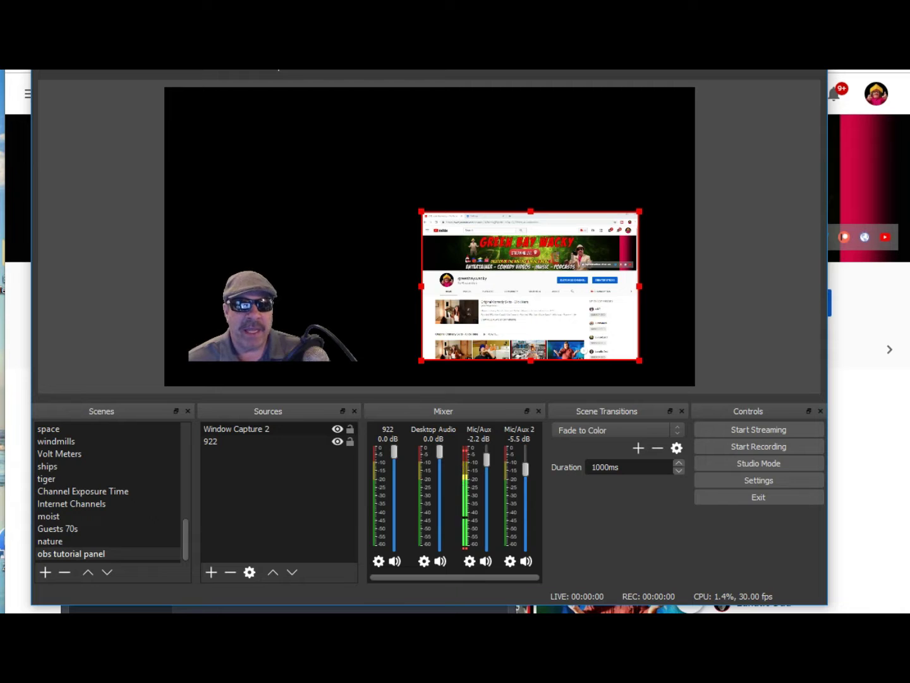
Step: Enlarge the window capture to cover most of the canvas and reposition it
left_click_drag(421, 211, 188, 80)
left_click_drag(413, 220, 390, 273)
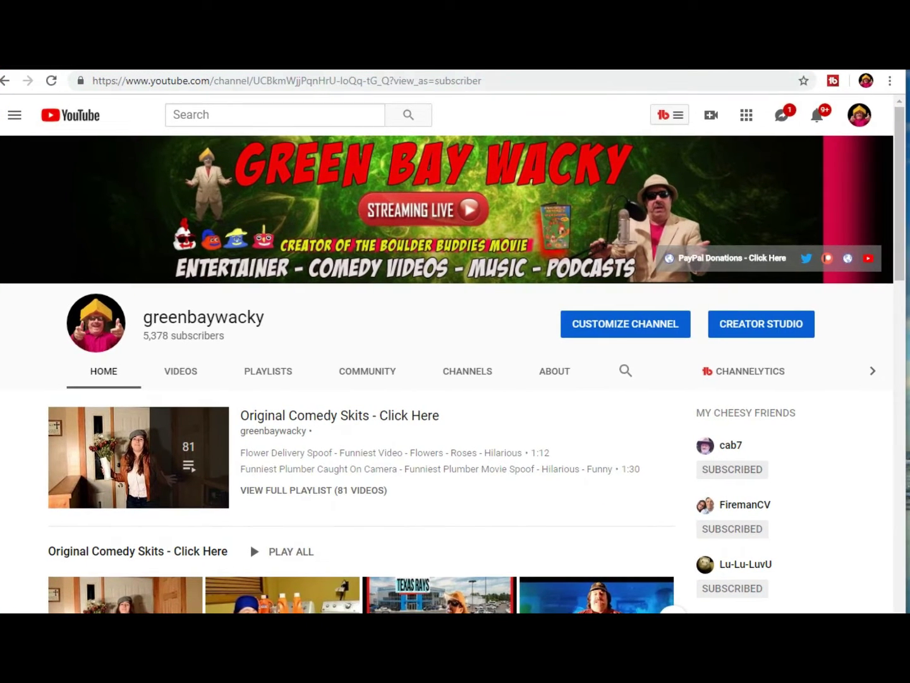
Step: Open Chrome's settings and go to the System section of the advanced options
left_click(890, 81)
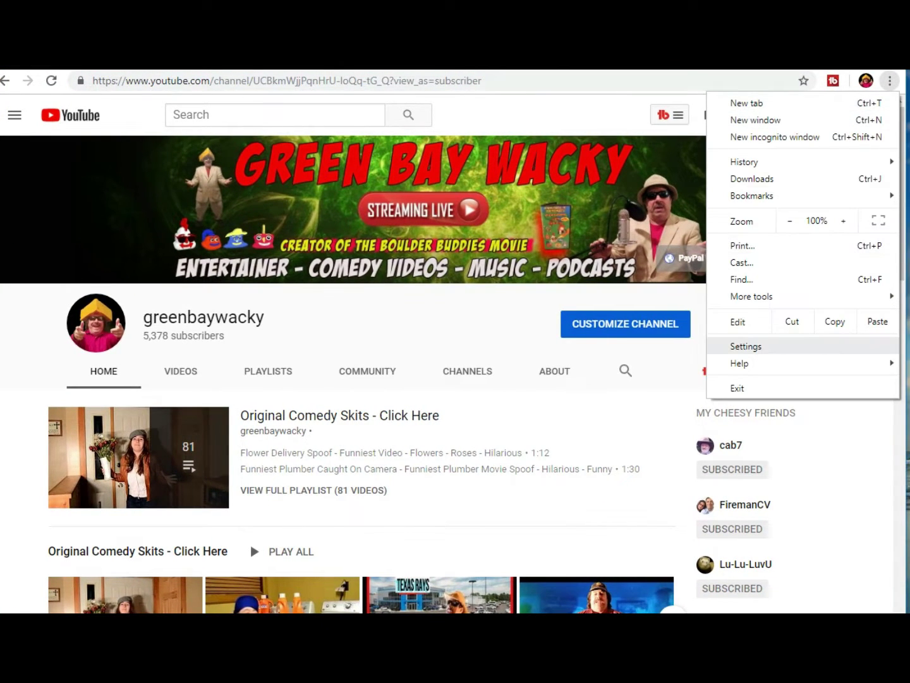
left_click(890, 81)
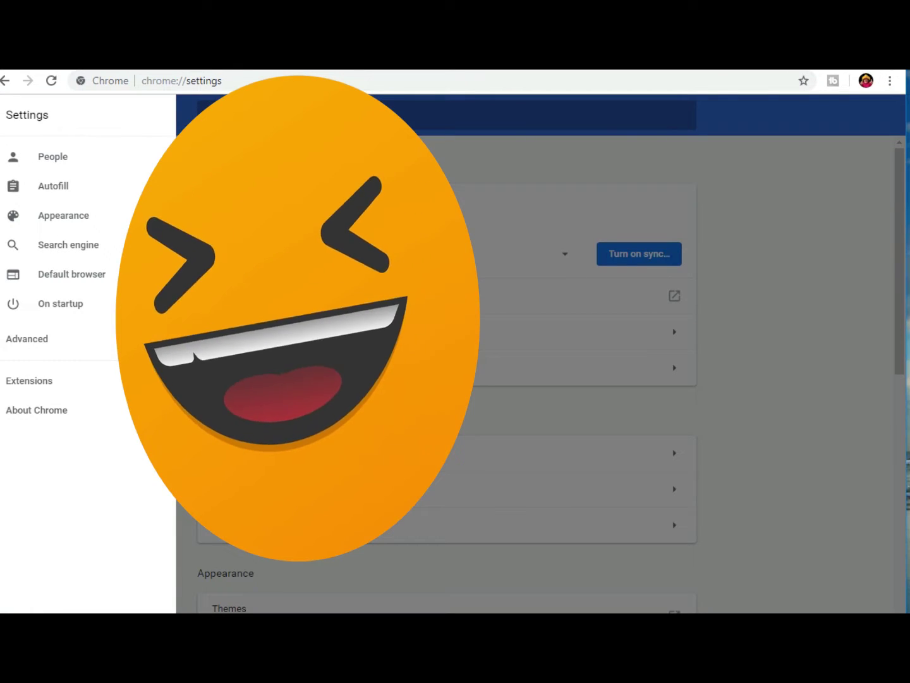
left_click(27, 339)
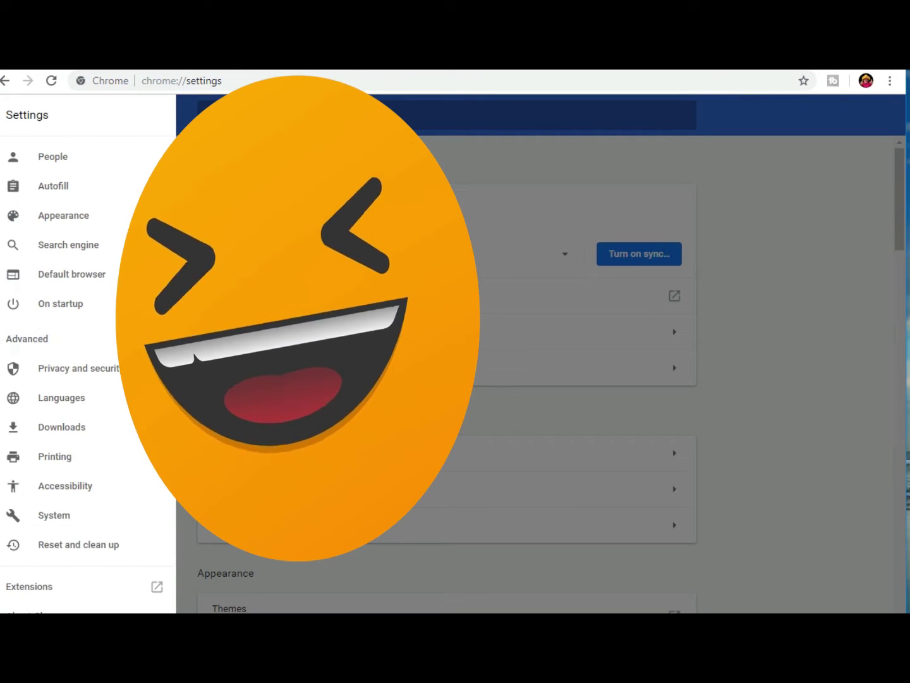
left_click(54, 515)
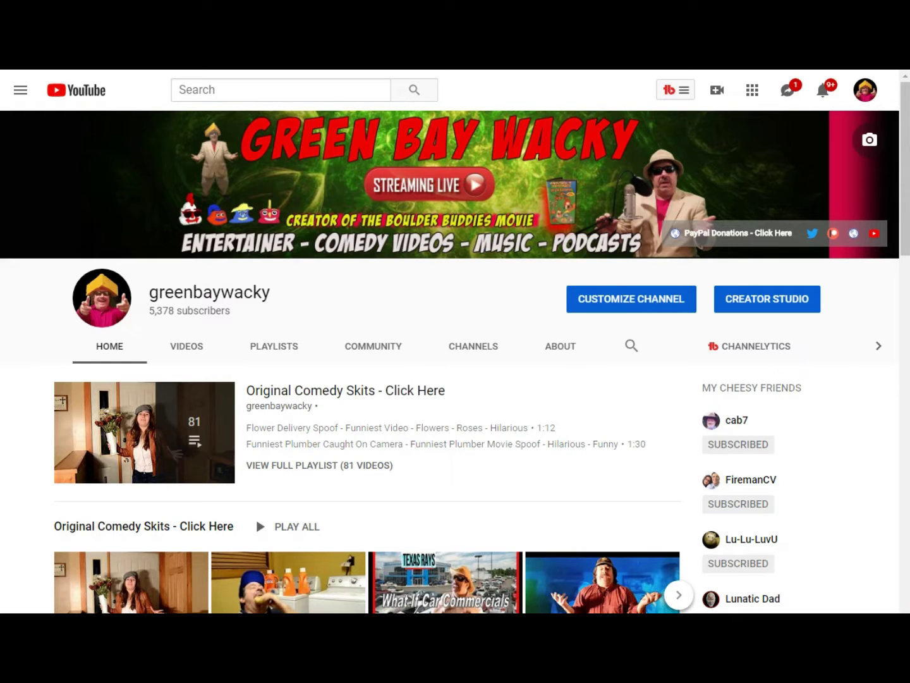
Step: Switch back to OBS, shrink the YouTube window capture, and reposition it in the canvas's lower right area beside the webcam
key("alt+Tab")
left_click_drag(379, 240, 521, 223)
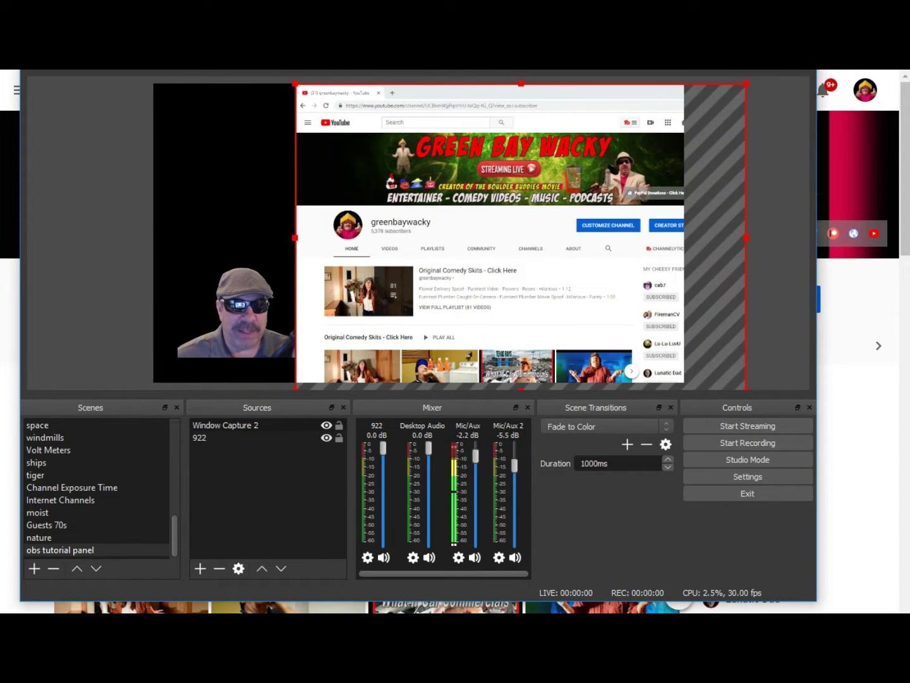
left_click(778, 238)
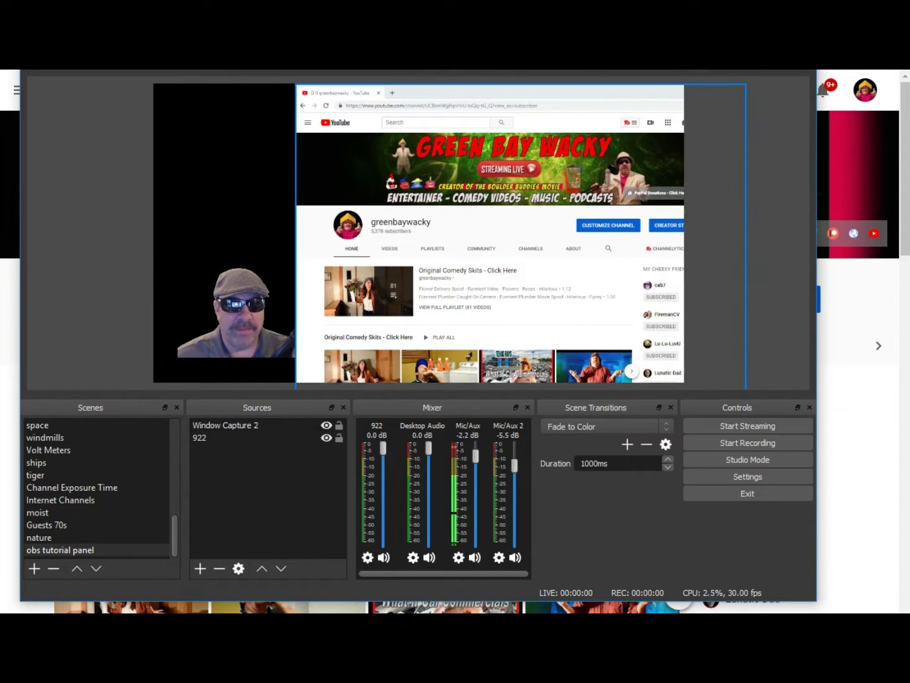
left_click(490, 238)
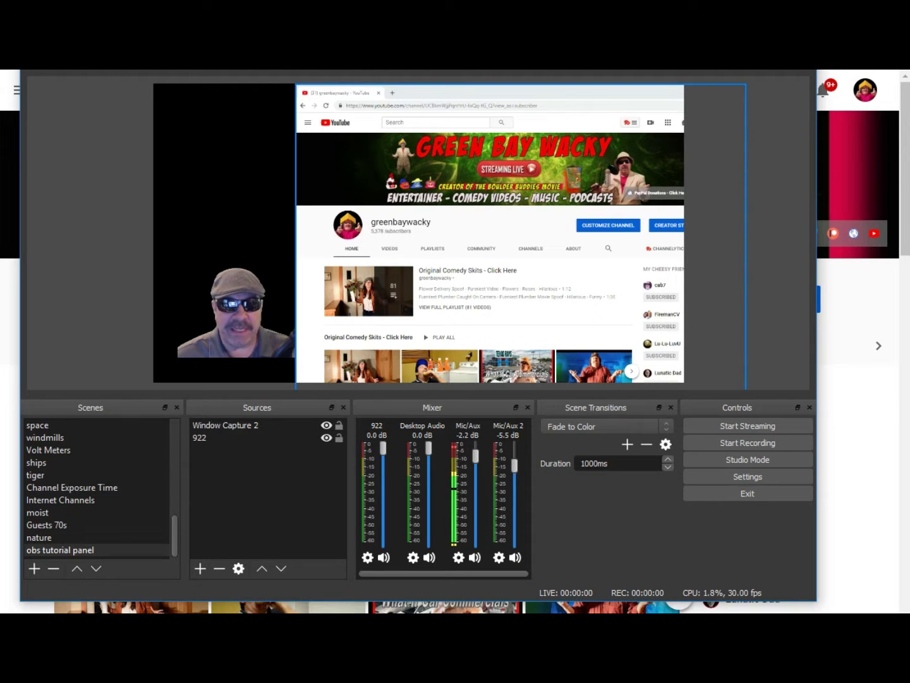
left_click_drag(295, 84, 521, 238)
left_click_drag(602, 310, 504, 281)
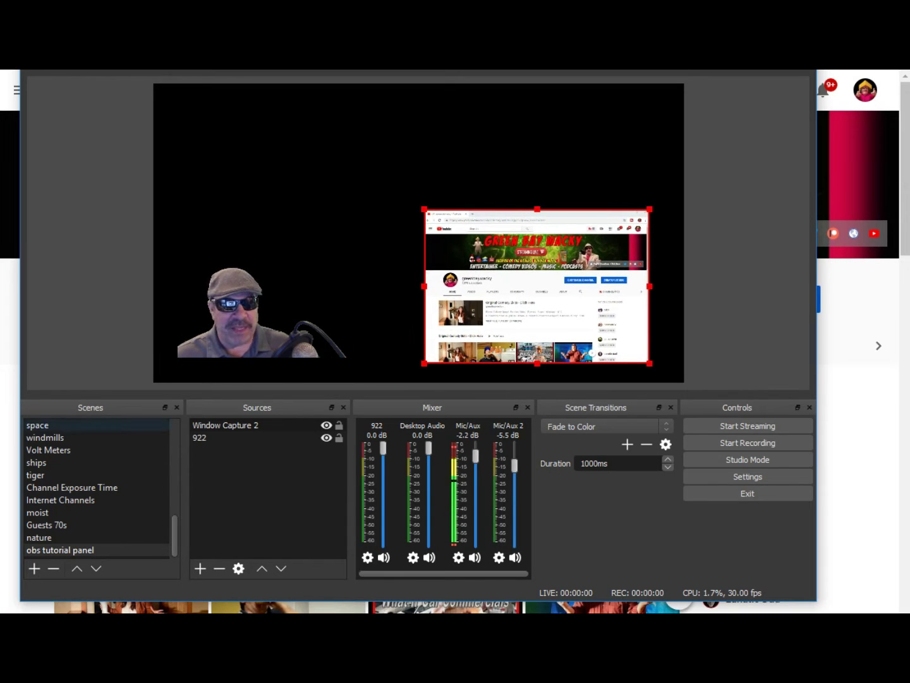
Step: Switch to Google Hangouts, start a new group conversation, and name the group "Obs Panel"
left_click(96, 524)
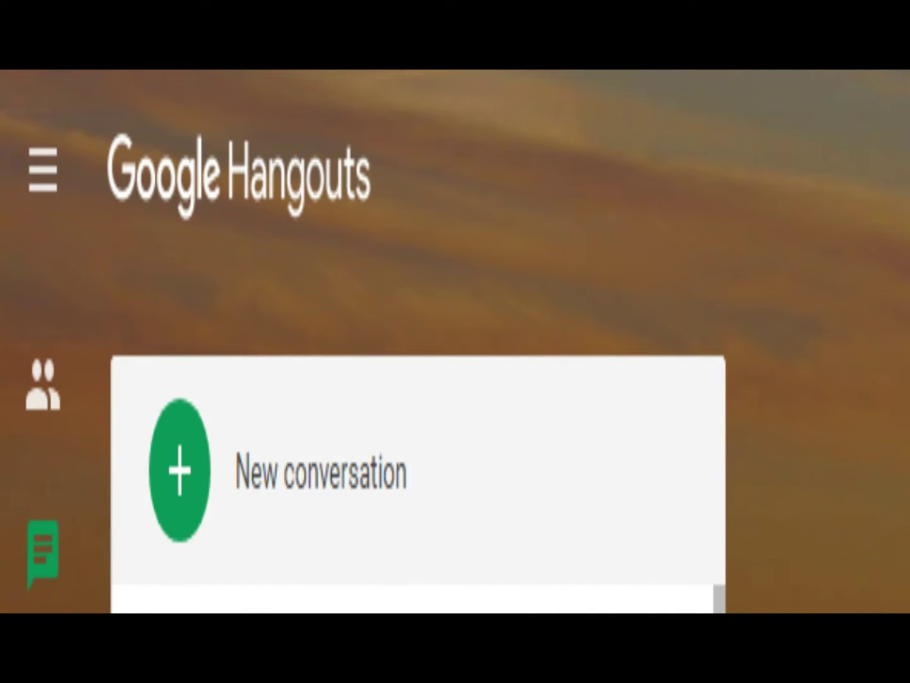
left_click(235, 474)
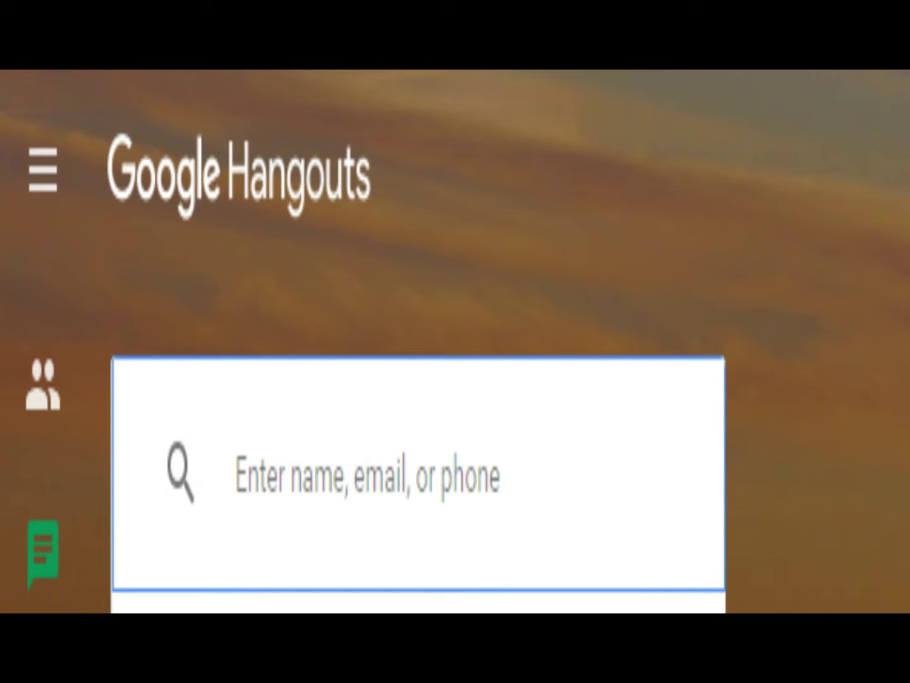
left_click_drag(764, 595, 764, 682)
left_click(287, 536)
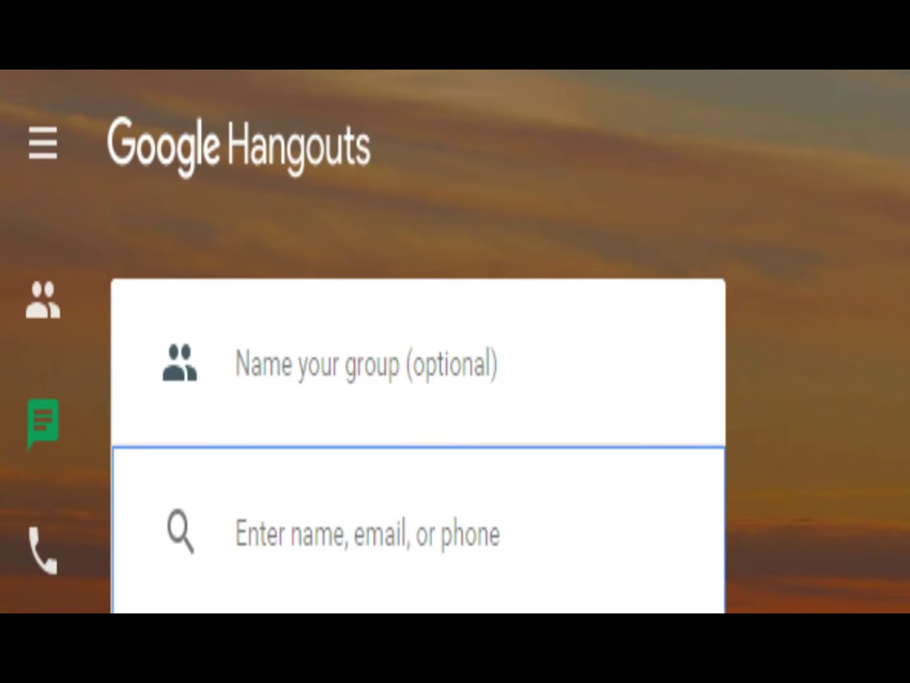
left_click(236, 363)
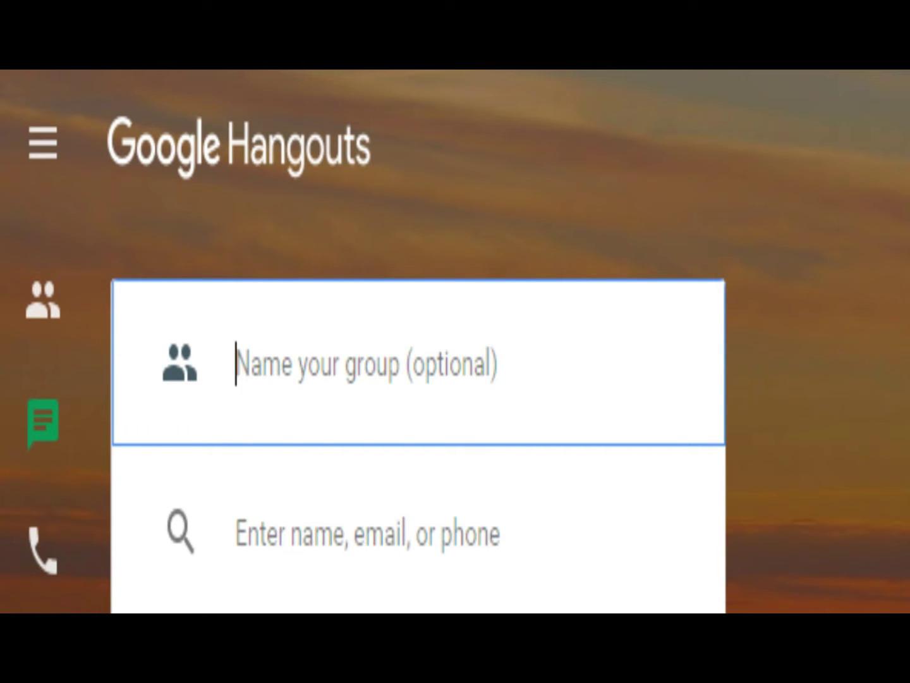
type("Obs Pane")
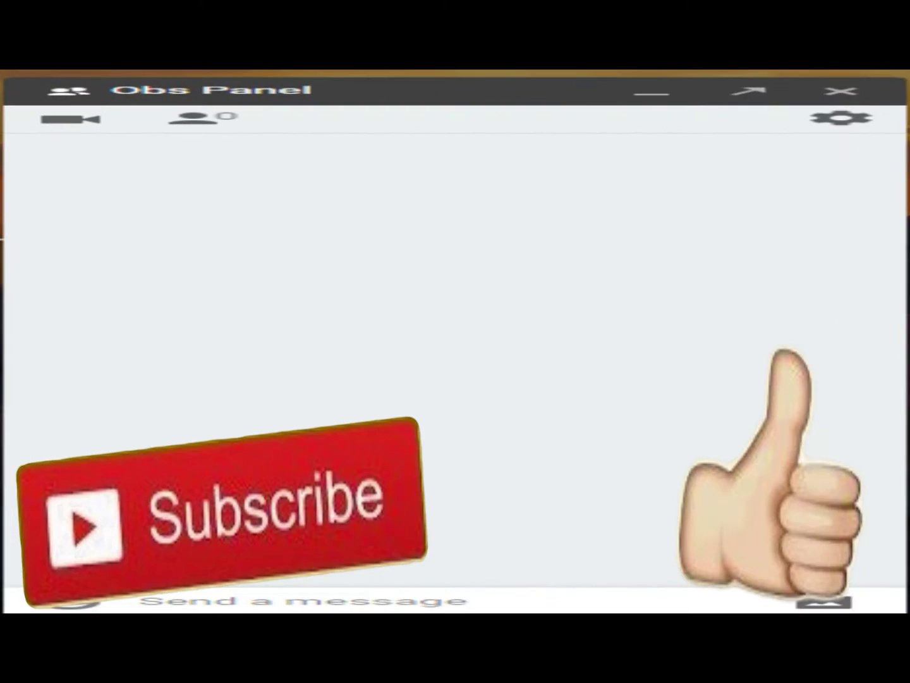
Step: Send the message "Hey Friends This Will Be Live" in the Obs Panel group and start its video call
left_click(126, 601)
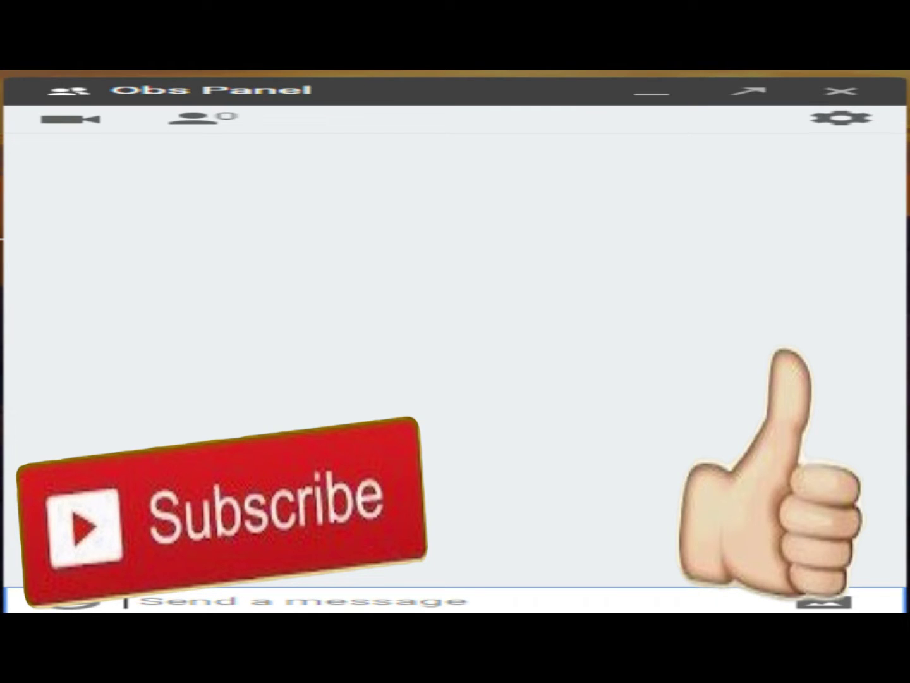
type("Hey Friends This Will Be Live")
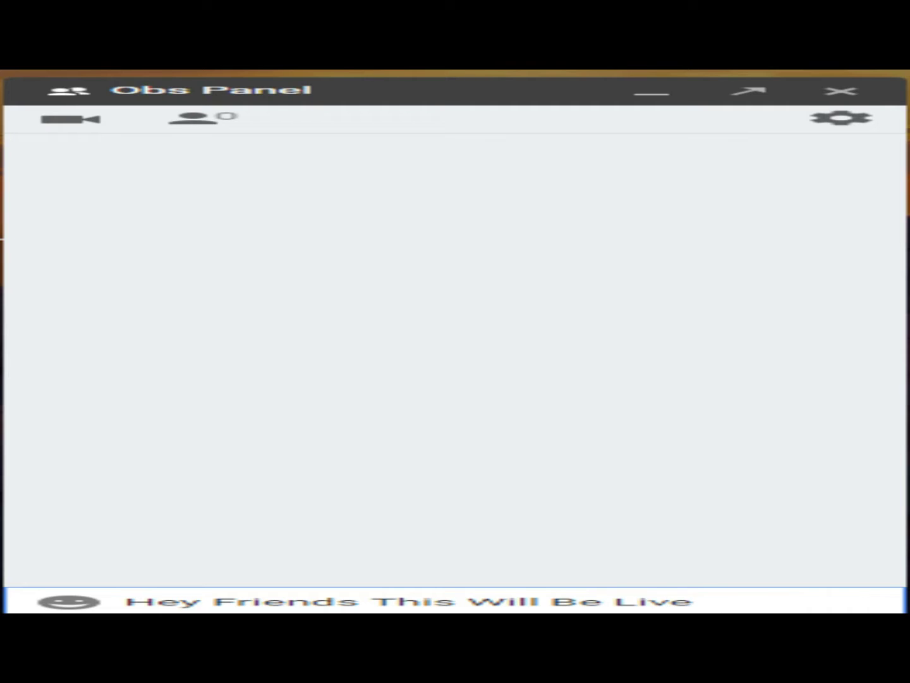
key("Return")
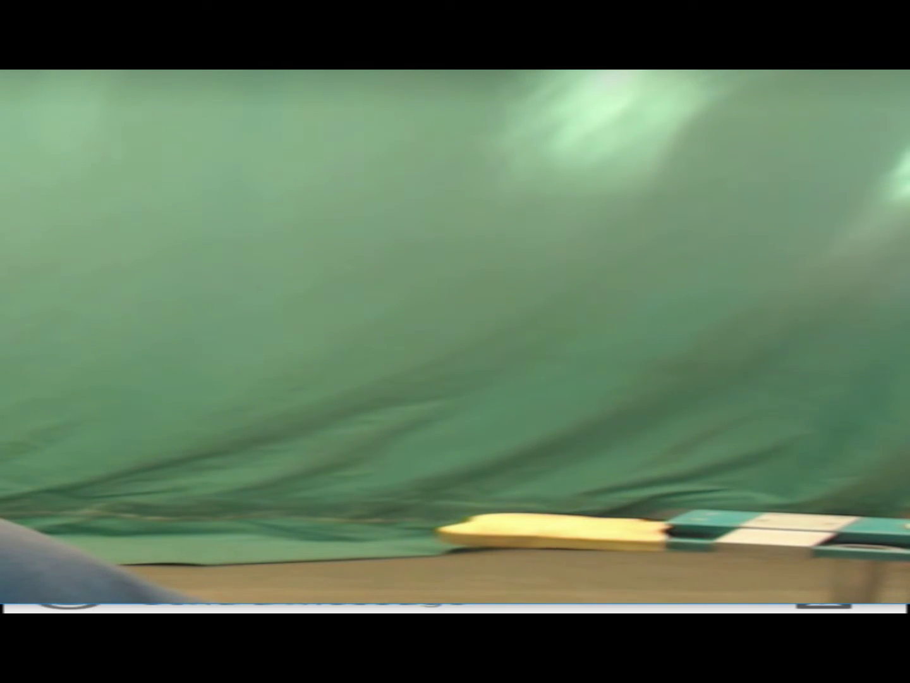
mouse_move(2, 146)
left_mouse_down()
mouse_move(67, 147)
mouse_move(3, 159)
left_mouse_up()
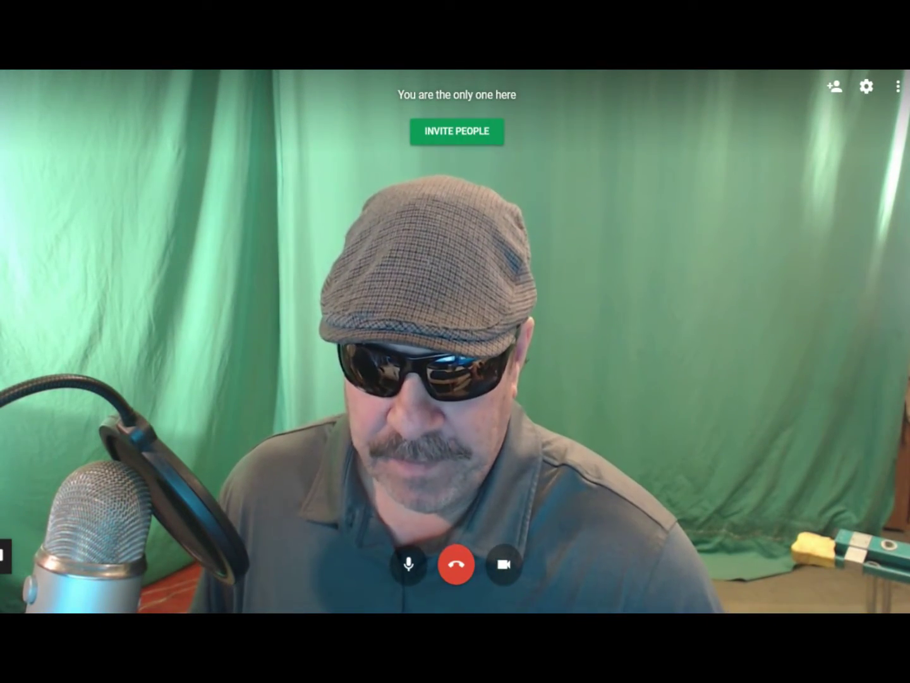
Step: Switch back to OBS and set the "guests hangouts" source in the Guests 70s scene to capture the Hangouts Video Call window
key("alt+Tab")
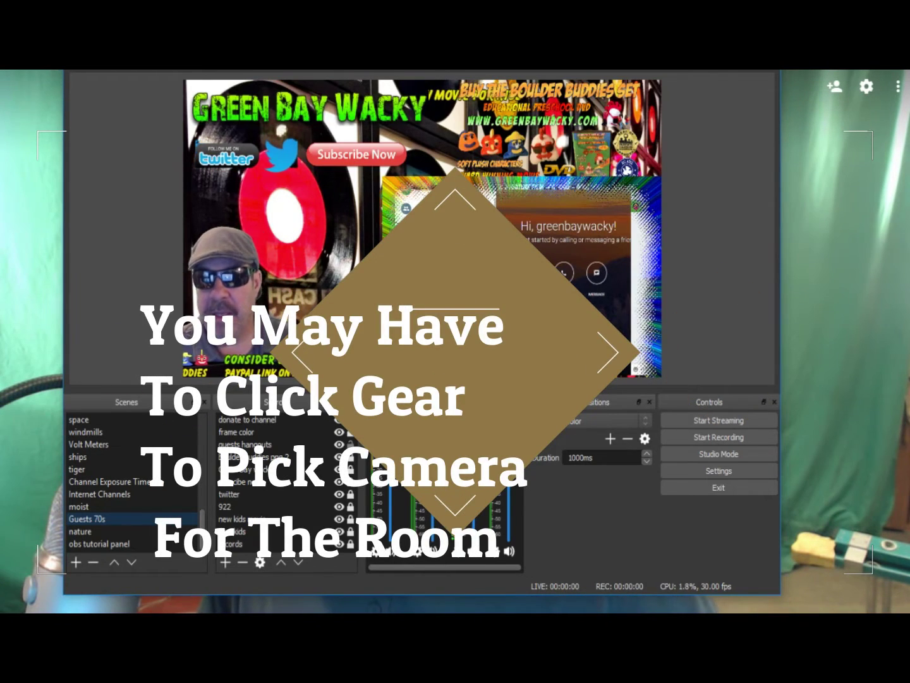
key("alt+Tab")
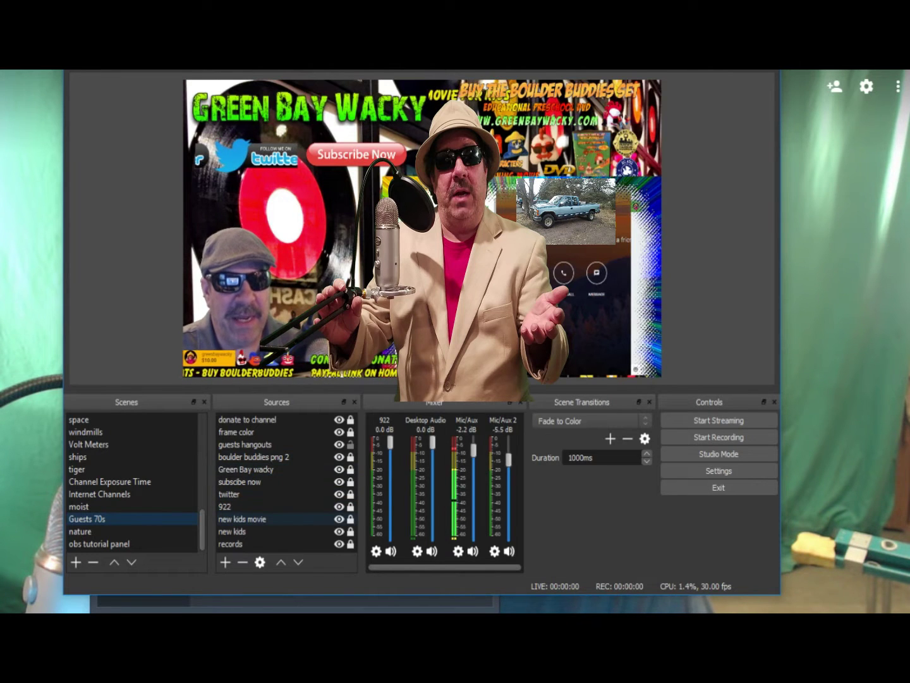
double_click(246, 445)
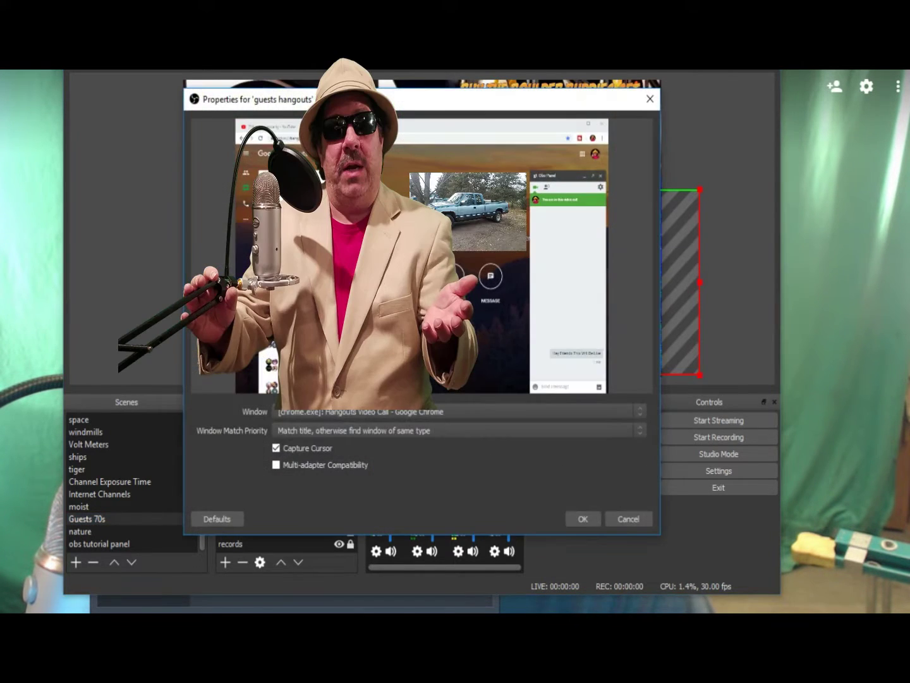
left_click(458, 411)
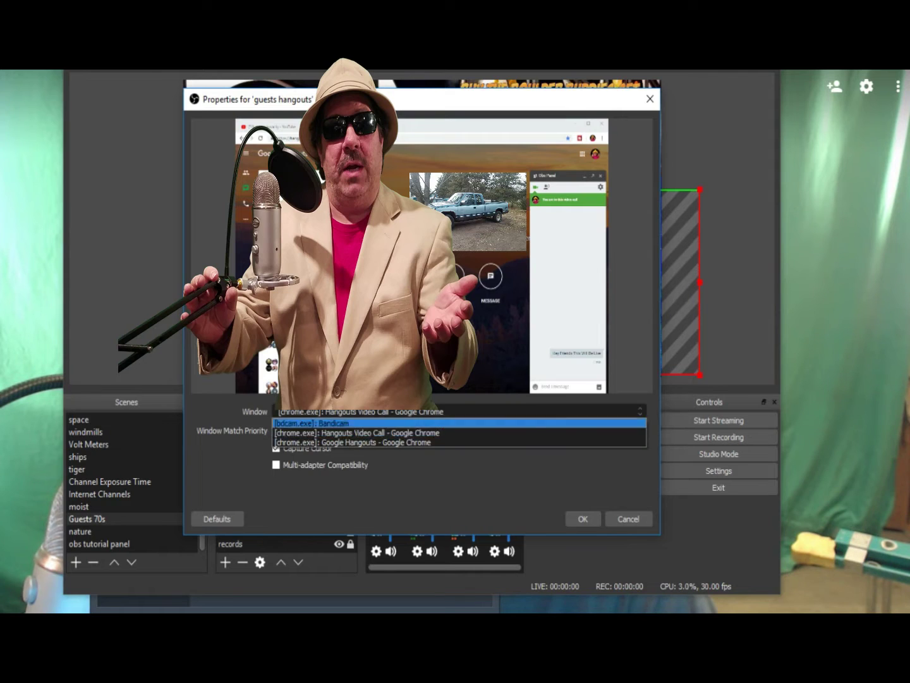
key("Return")
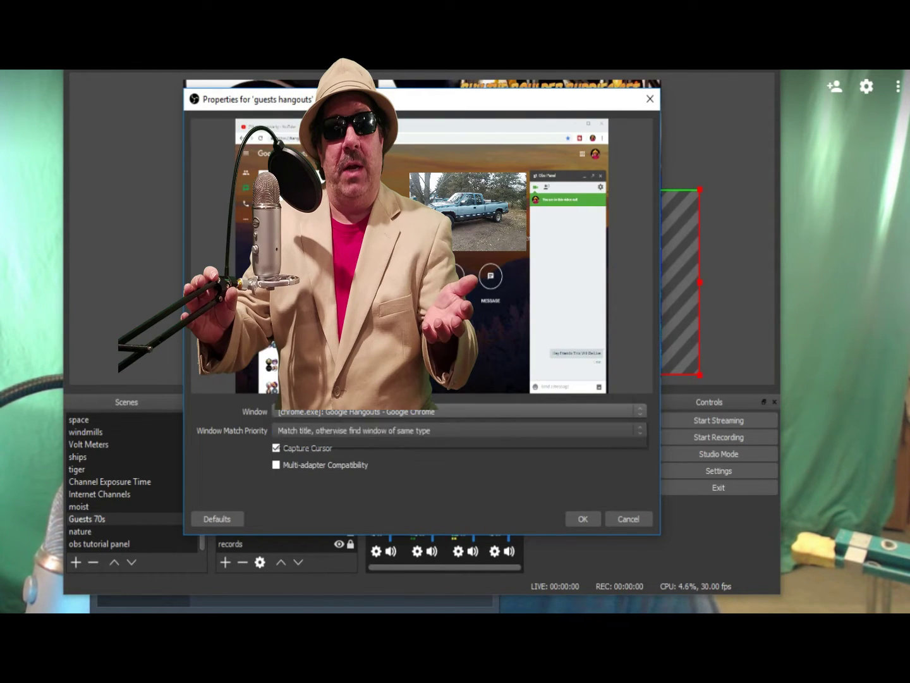
left_click(458, 412)
key("Return")
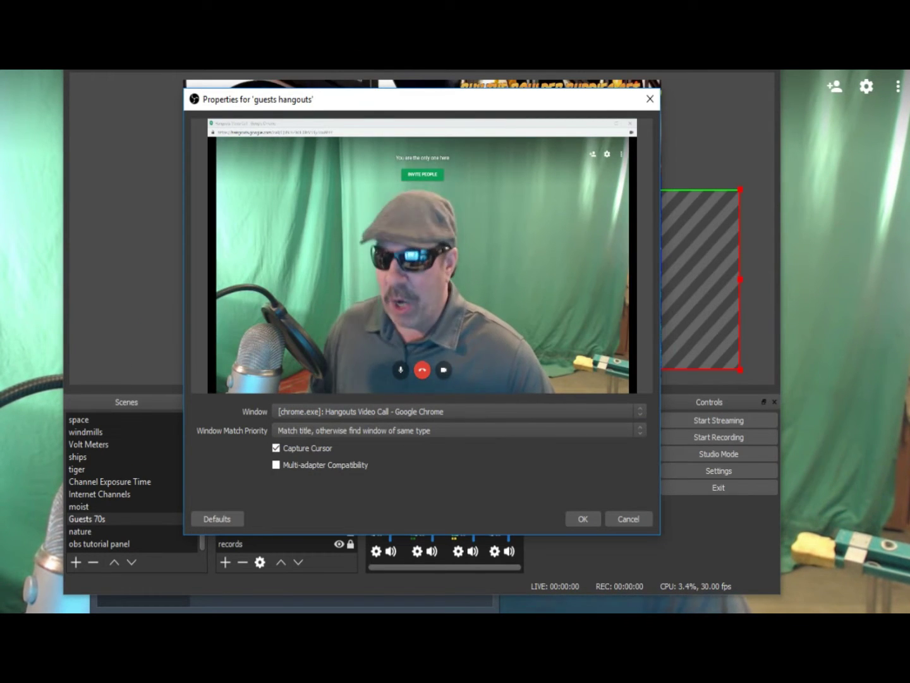
left_click(582, 519)
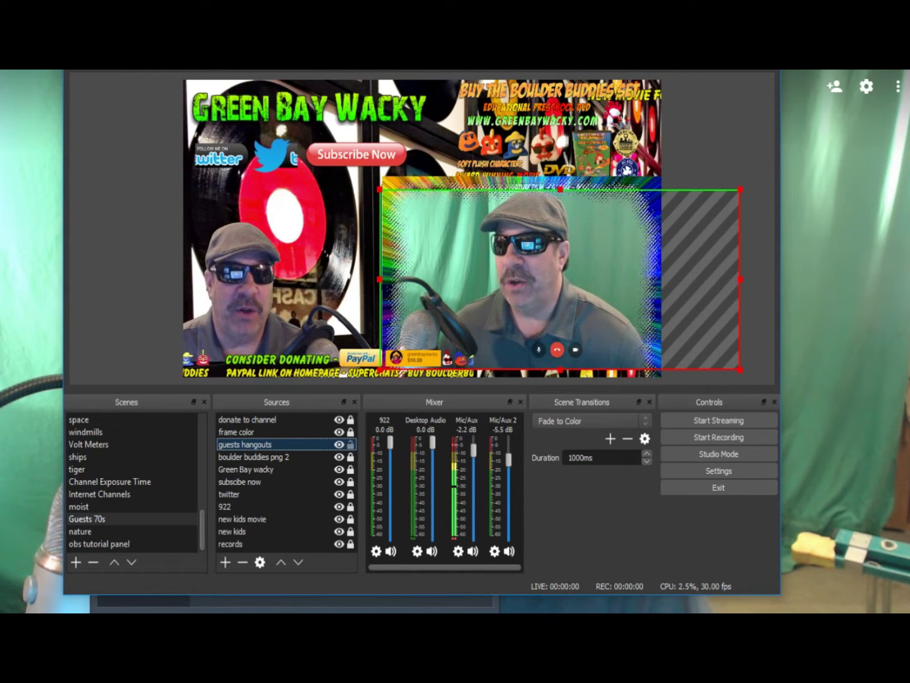
Step: Preview the ships scene
left_click(78, 457)
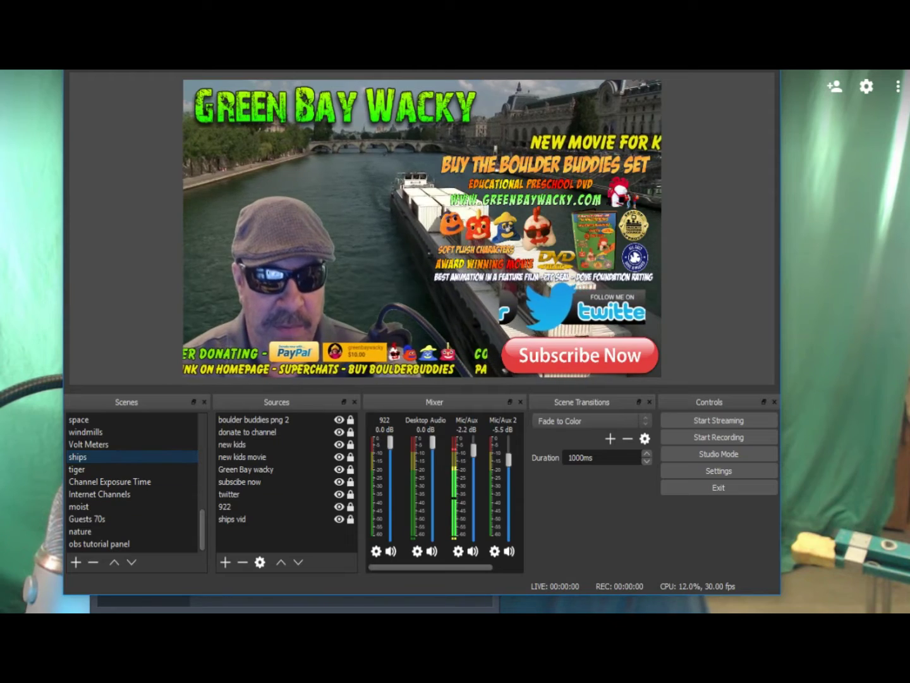
left_click(432, 551)
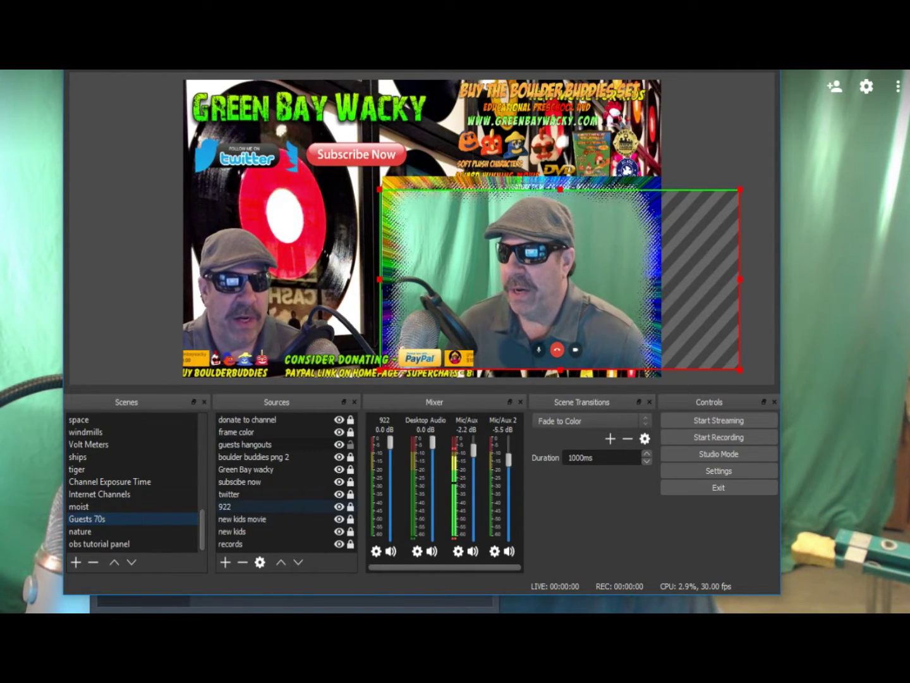
Step: In the obs tutorial panel scene, set Window Capture 2 to the Hangouts Video Call window and move the capture closer to the webcam
left_click(99, 544)
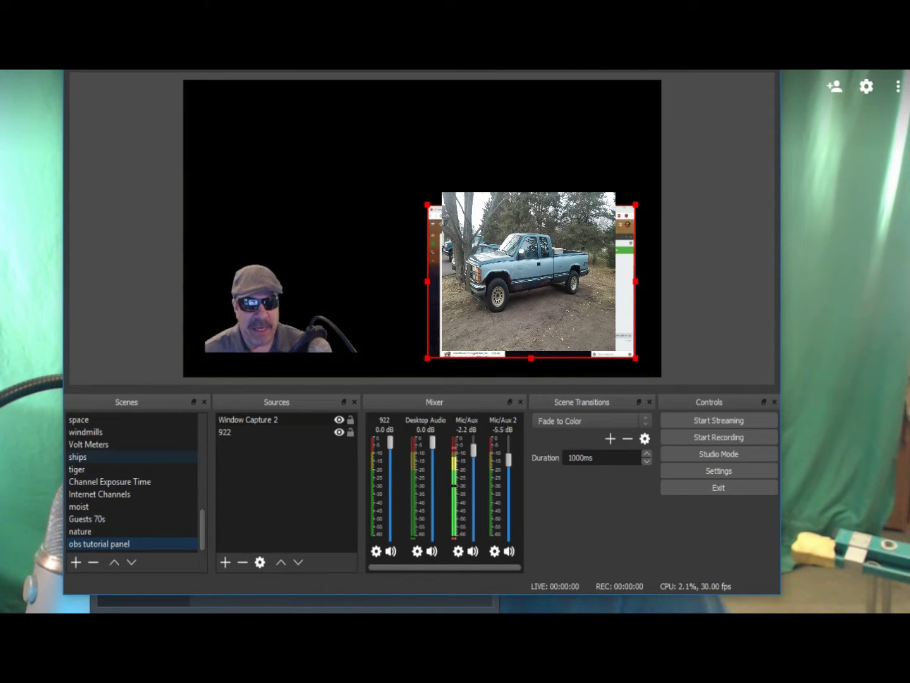
left_click(248, 419)
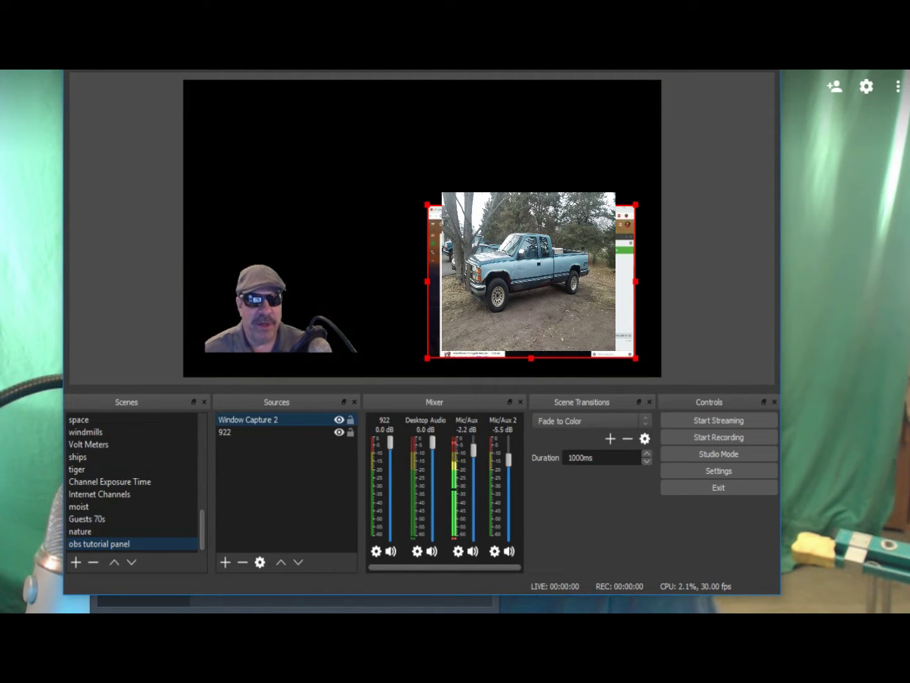
double_click(248, 419)
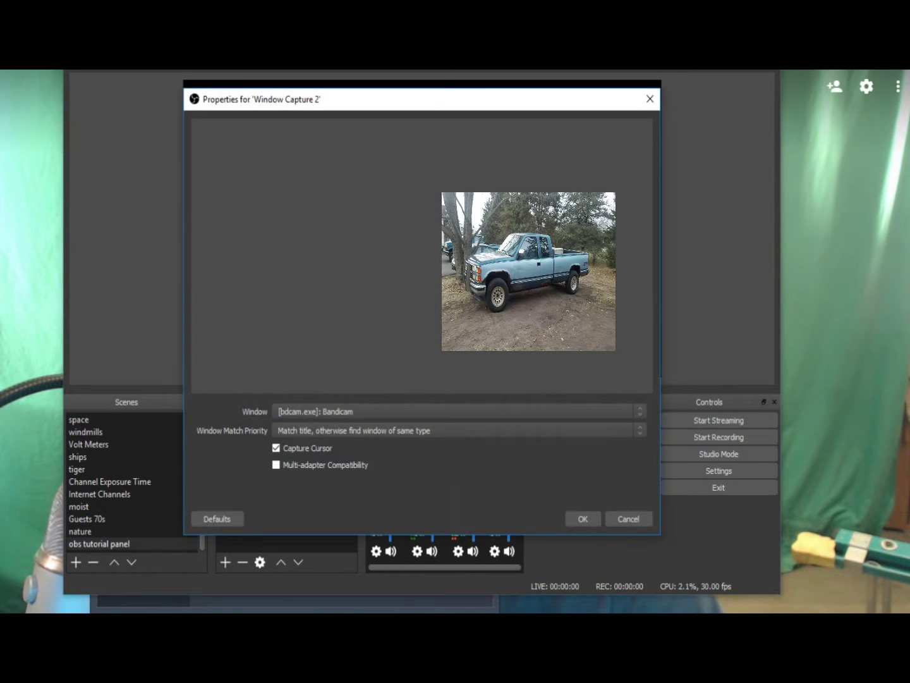
left_click(458, 410)
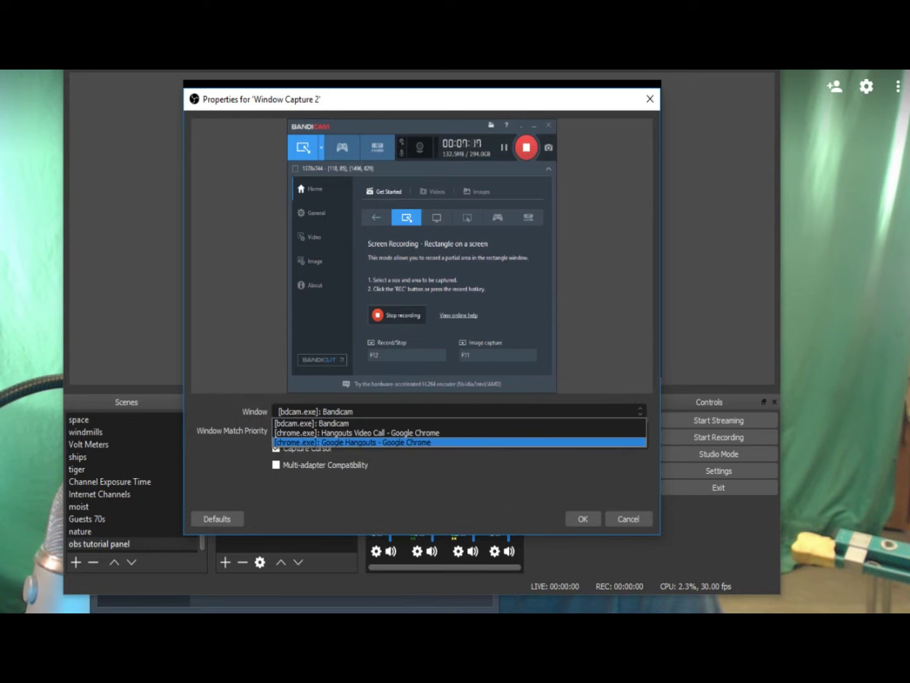
left_click(352, 442)
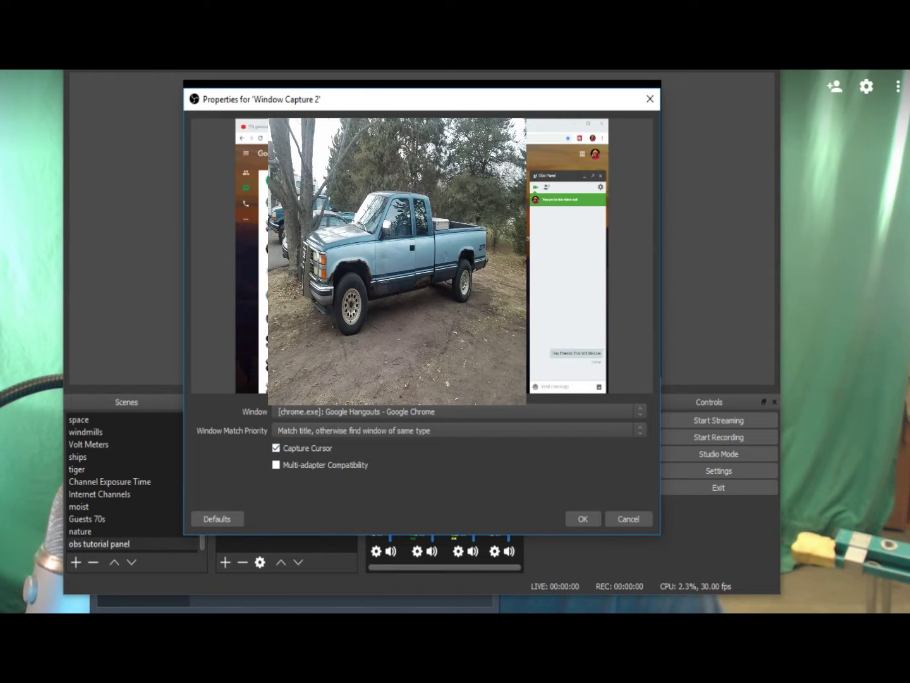
left_click(458, 411)
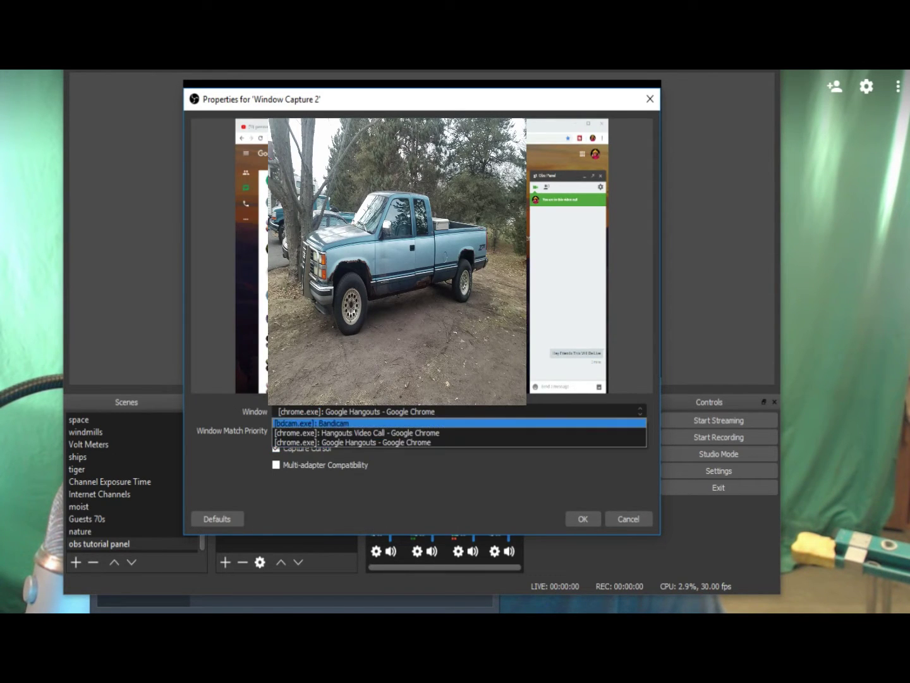
left_click(364, 432)
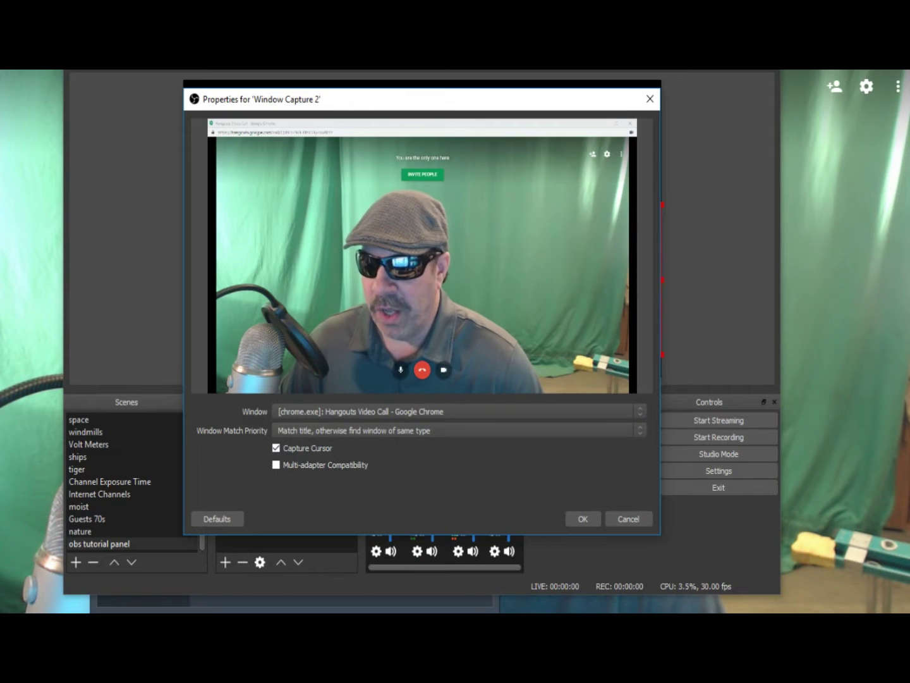
left_click(583, 518)
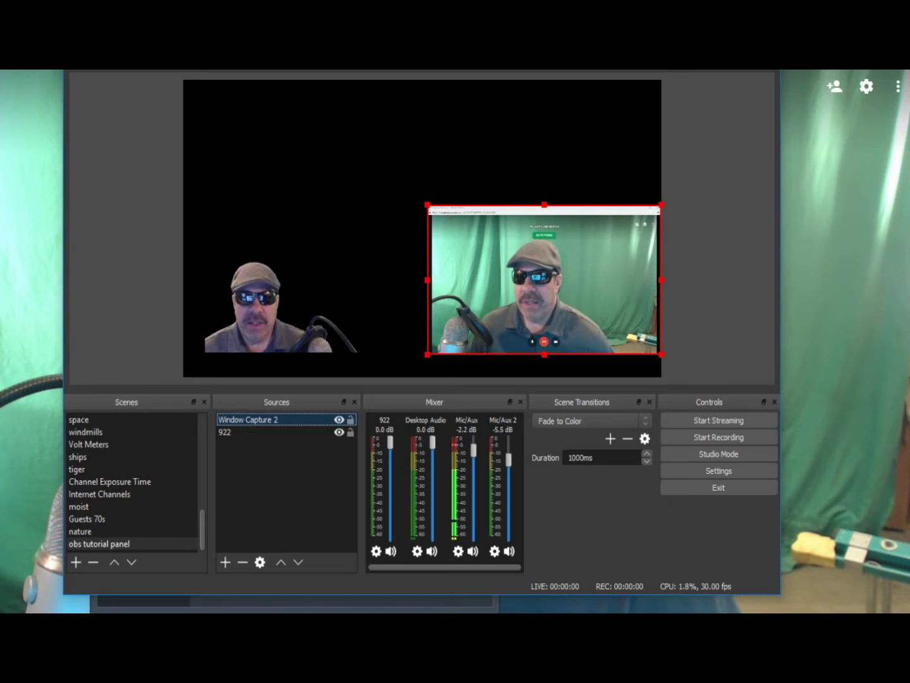
left_click_drag(545, 280, 509, 282)
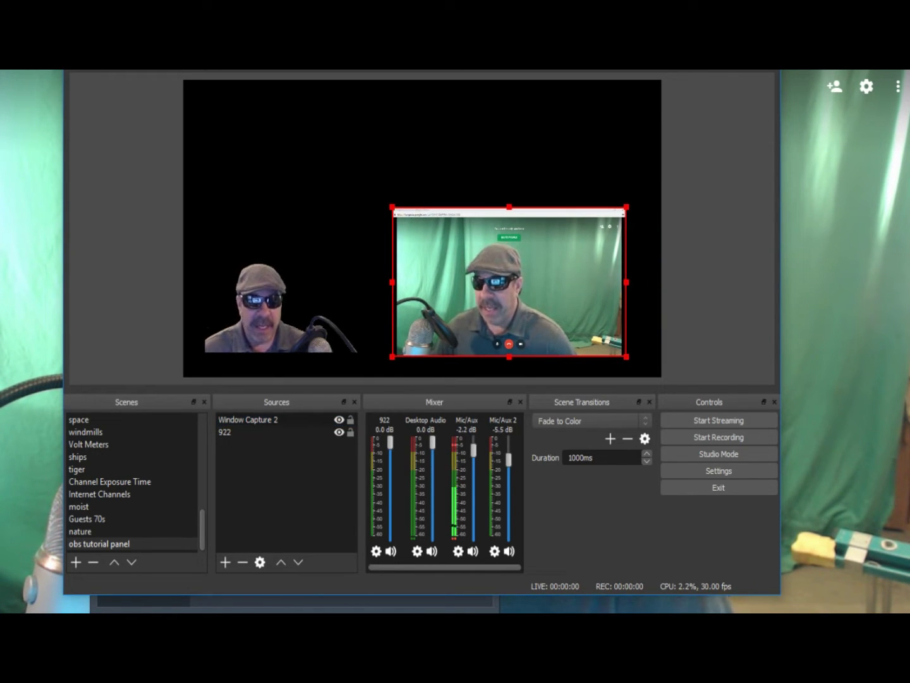
Step: Crop the top of the Hangouts capture through Edit Transform, entering 75 and raising it in single increments to cut off the browser bar
left_click(272, 419)
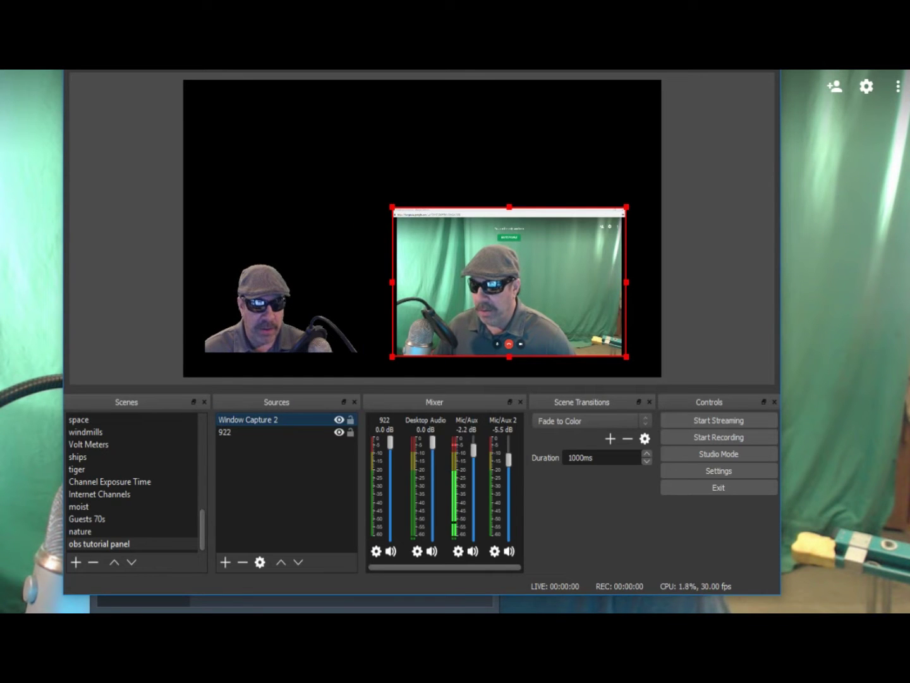
right_click(259, 419)
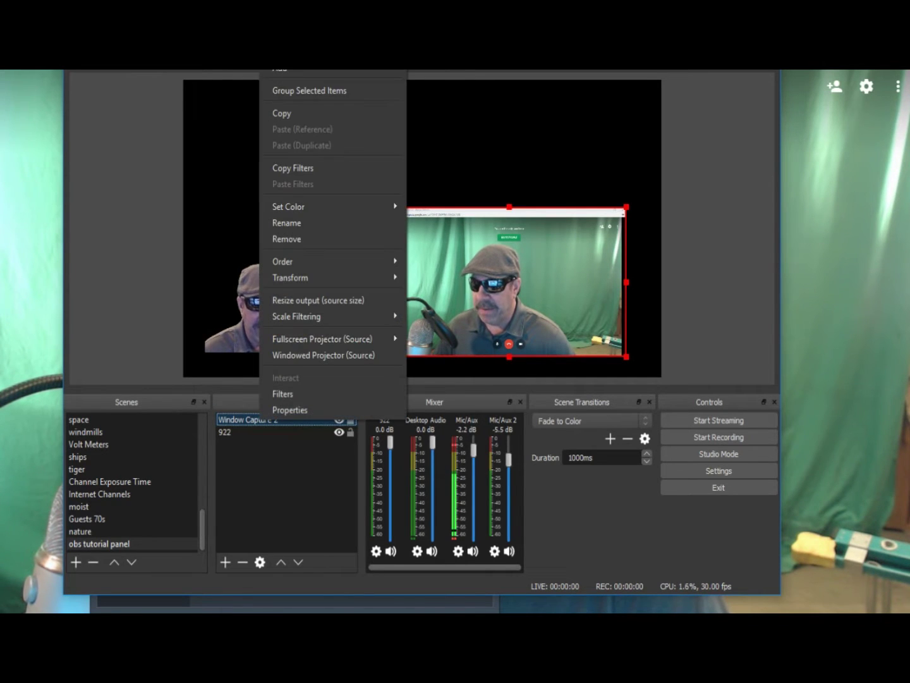
left_click(453, 285)
right_click(452, 284)
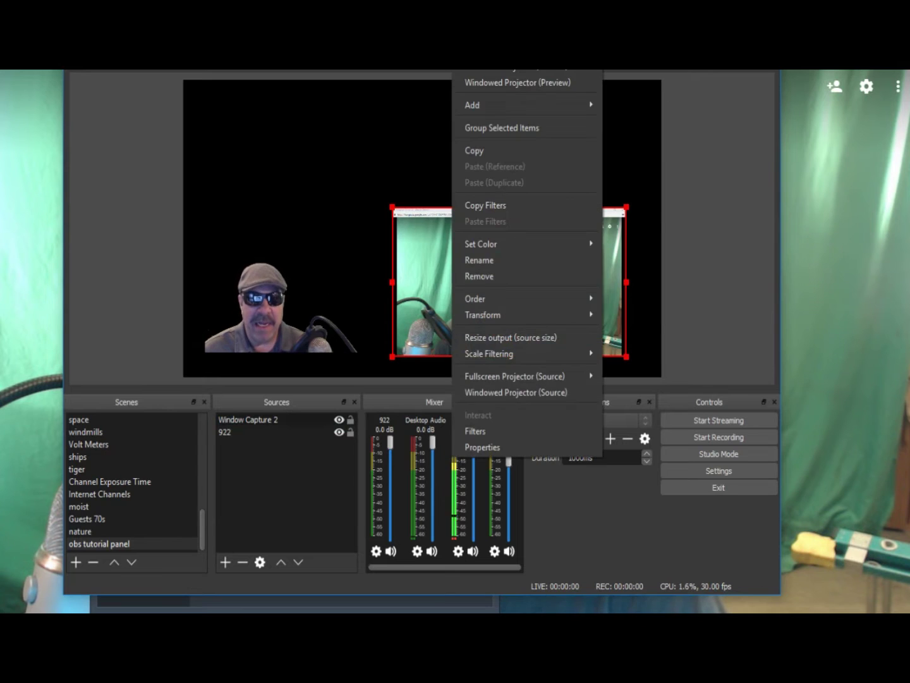
mouse_move(483, 314)
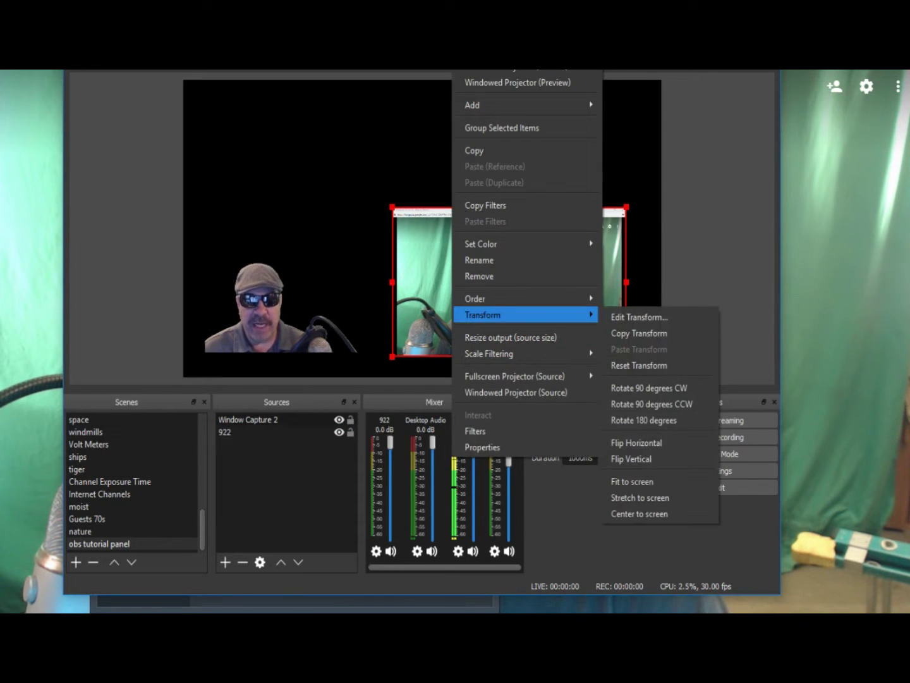
left_click(639, 317)
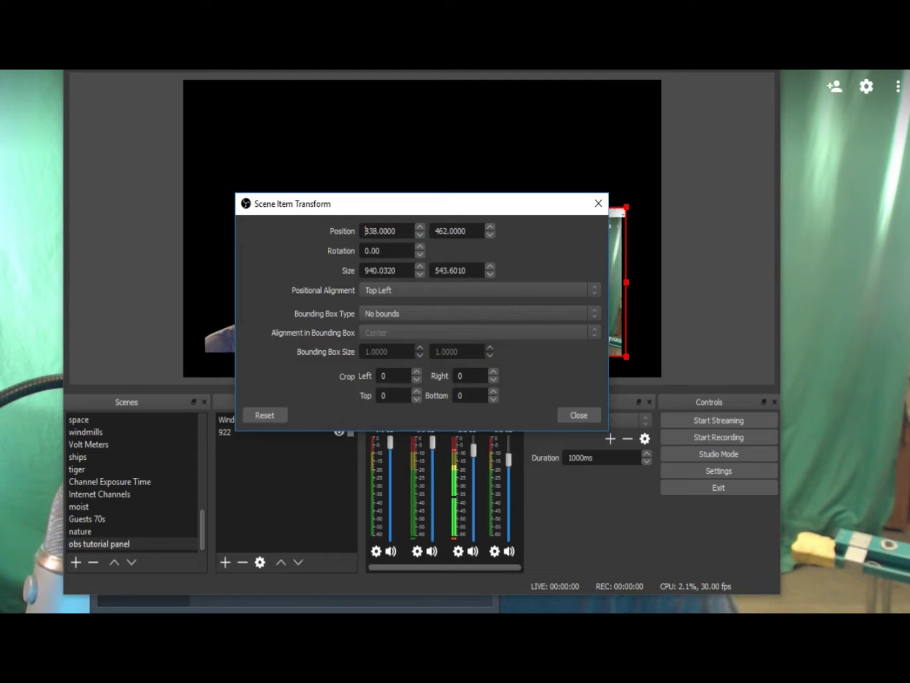
left_click_drag(452, 210, 616, 391)
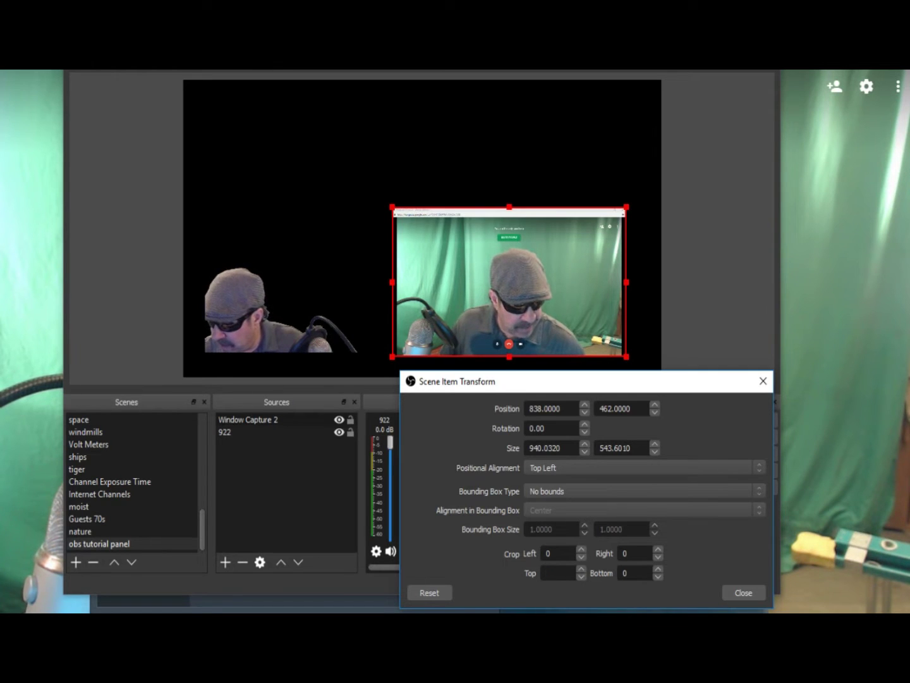
type("75")
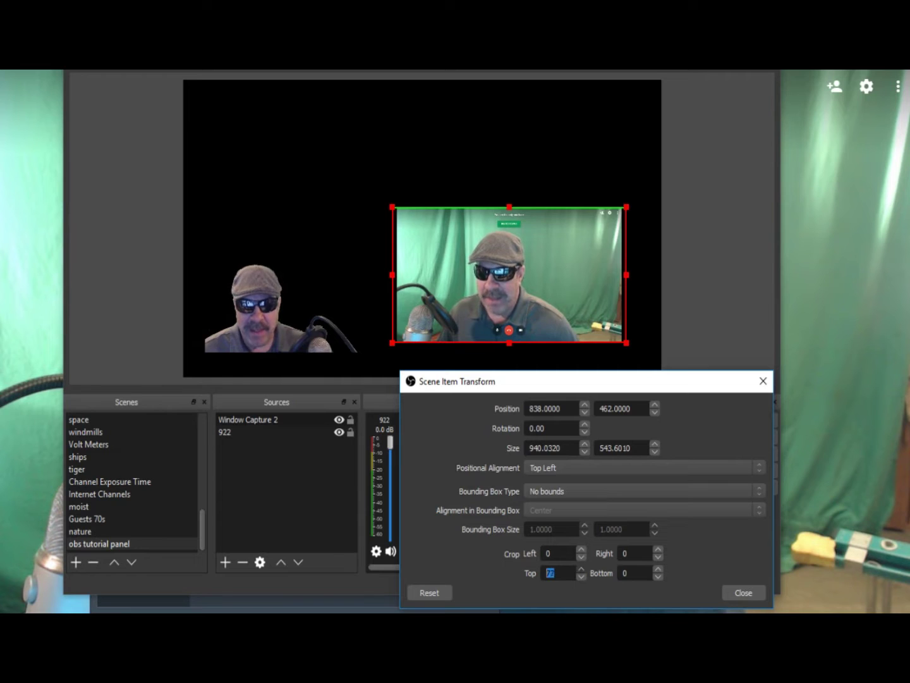
key("Up")
key("Up")
key("Up")
Step: Increase the top crop of the Hangouts capture to 191 to cut off the call's overlay banner and icons
key("Up")
key("Up")
key("Up")
key("Up")
key("Up")
key("Up")
key("Up")
key("Up")
key("Up")
key("Up")
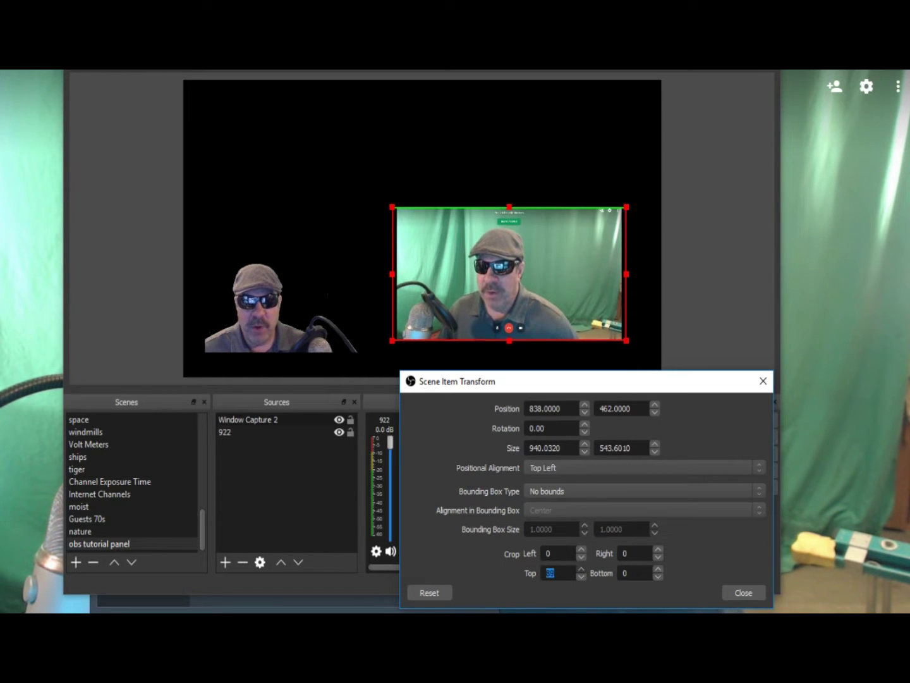
key("Up")
key("Up")
key("Up")
key("Up")
key("Up")
key("Up")
key("Up")
key("Up")
key("Up")
key("Up")
key("Up")
key("Up")
key("Up")
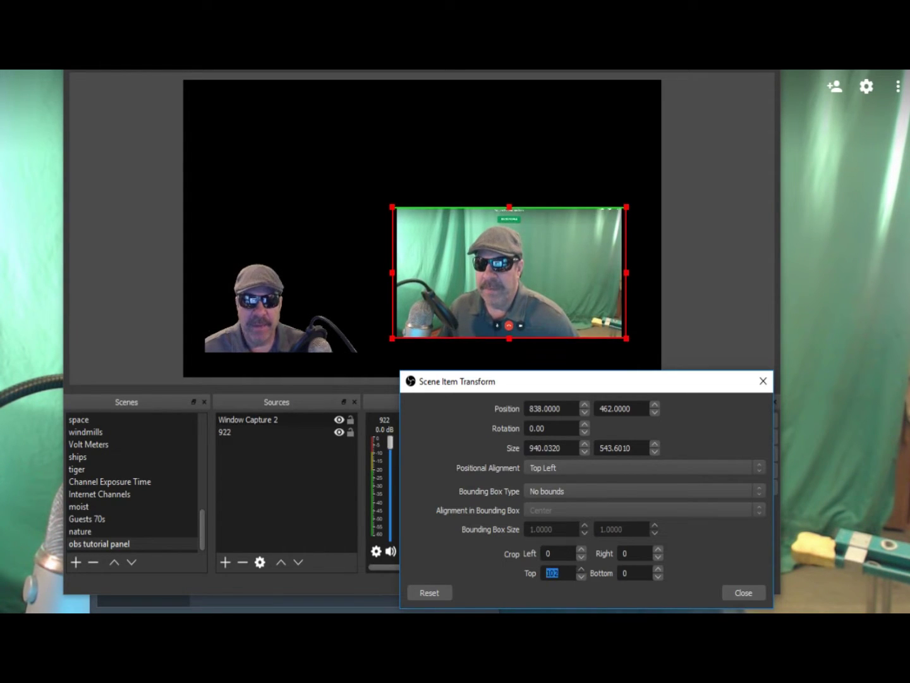
key("Up")
key("Up")
key("Up")
key("Up")
key("Up")
key("Up")
key("Up")
key("Up")
key("Up")
key("Up")
key("Up")
key("Up")
key("Up")
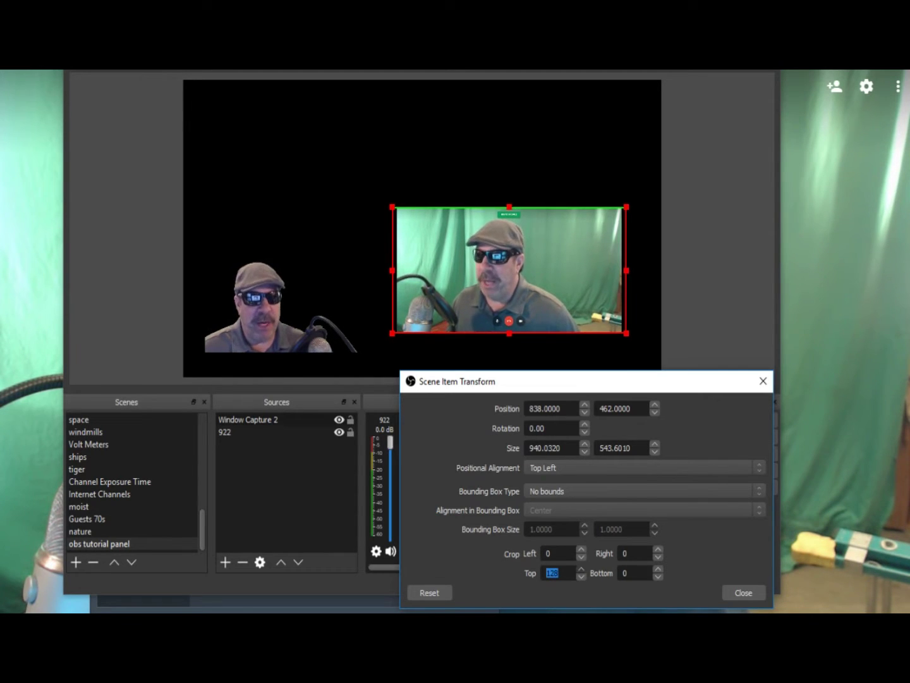
key("Up")
key("Up")
key("Up")
key("Up")
key("Up")
key("Up")
key("Up")
key("Up")
key("Up")
key("Up")
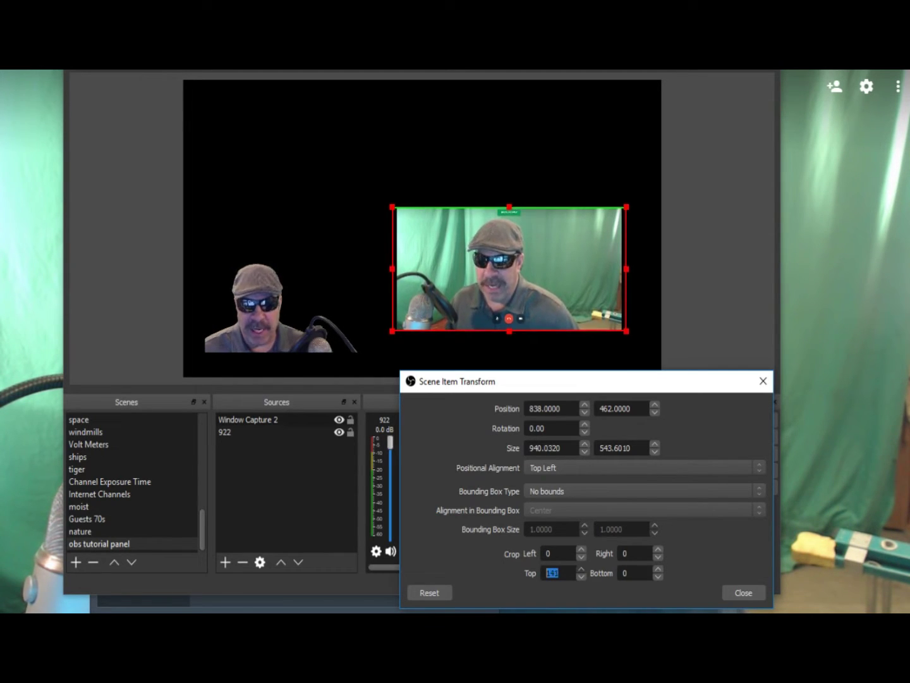
key("Up")
key("Up")
key("Up")
key("Up")
key("Up")
key("Up")
key("Up")
key("Up")
key("Up")
key("Up")
key("Up")
key("Up")
key("Up")
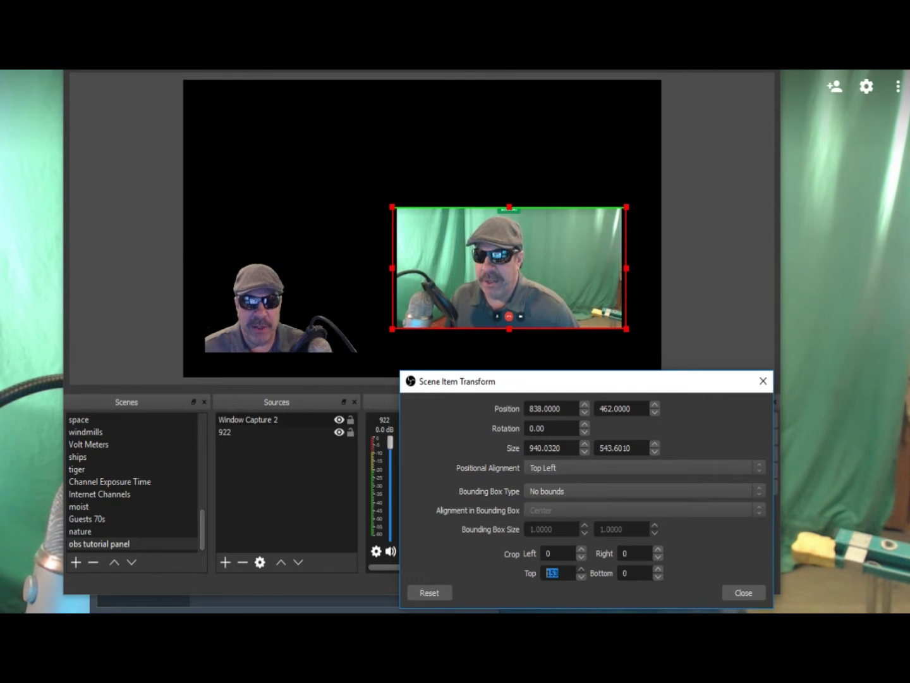
key("Up")
key("Up")
key("Up")
key("Up")
key("Up")
key("Up")
key("Up")
key("Up")
key("Up")
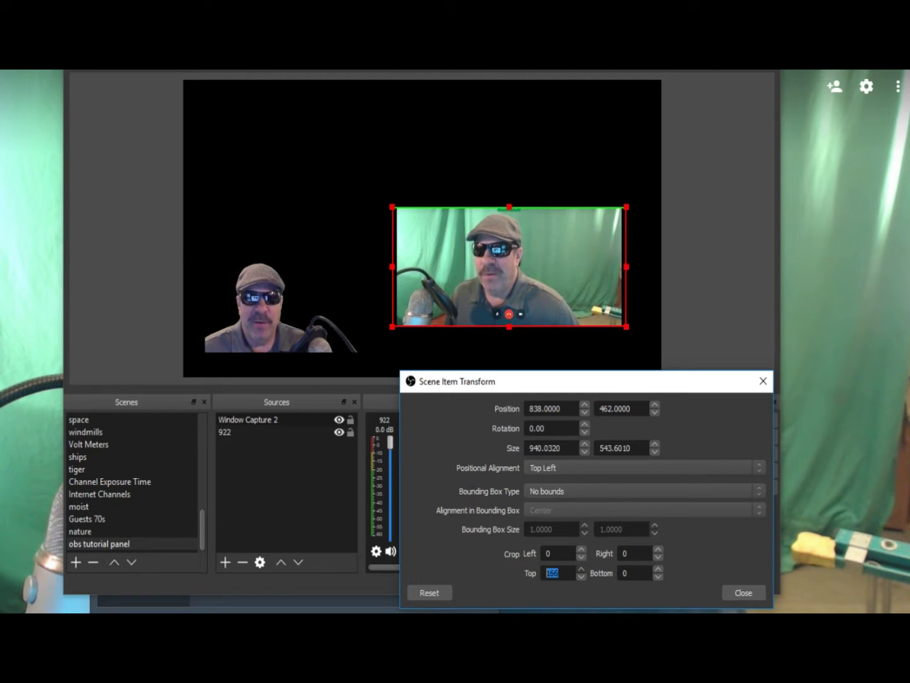
key("Up")
key("Up")
key("Up")
key("Up")
key("Up")
key("Up")
key("Up")
key("Up")
key("Up")
key("Up")
key("Up")
key("Up")
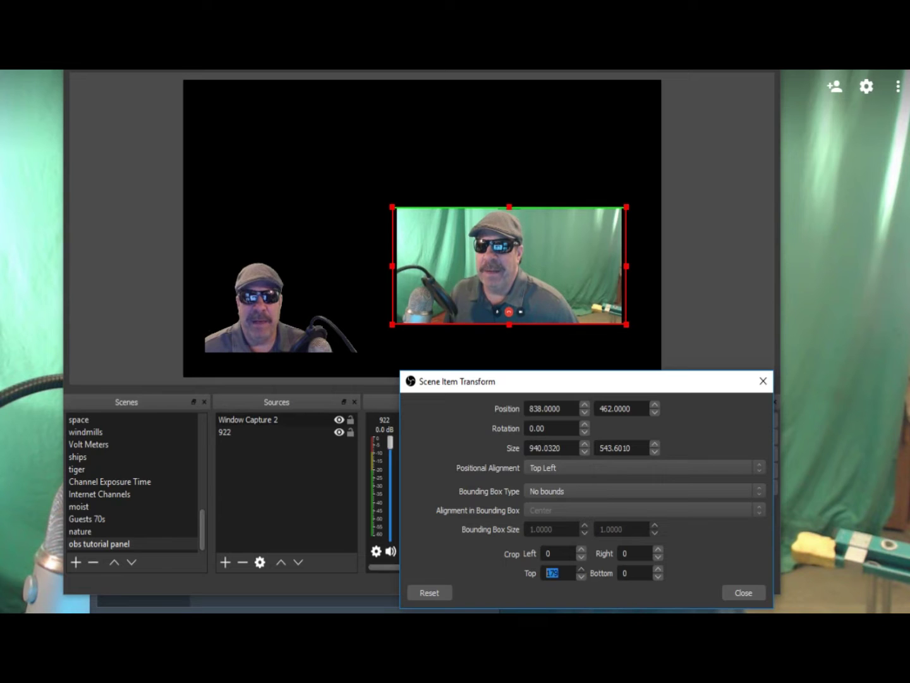
key("Up")
key("Up")
key("Up")
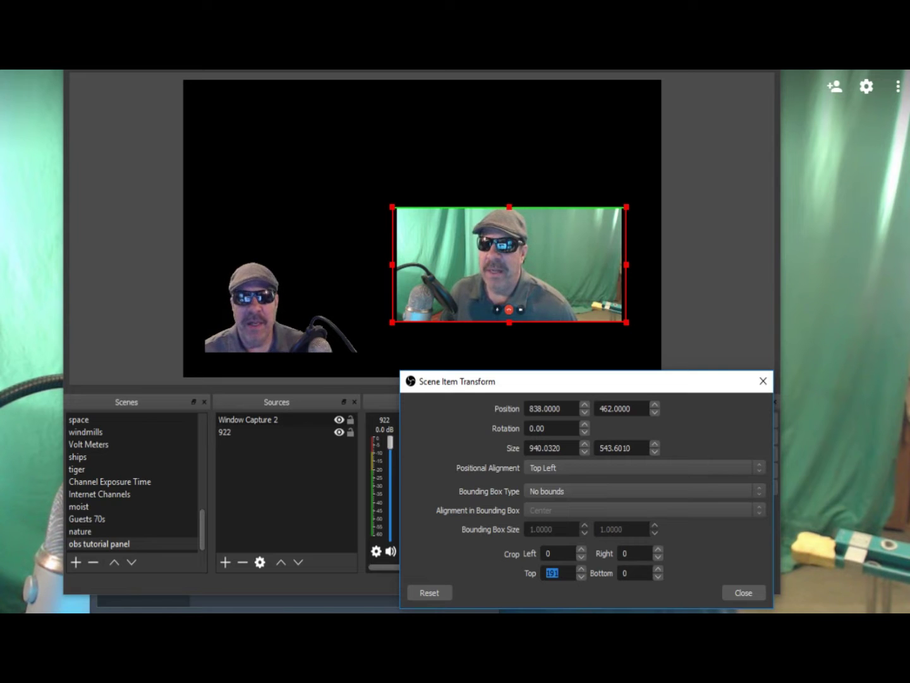
Step: Enlarge the Hangouts capture to about 1101 by 637 and move it to about position 728, 416
left_click_drag(392, 207, 352, 187)
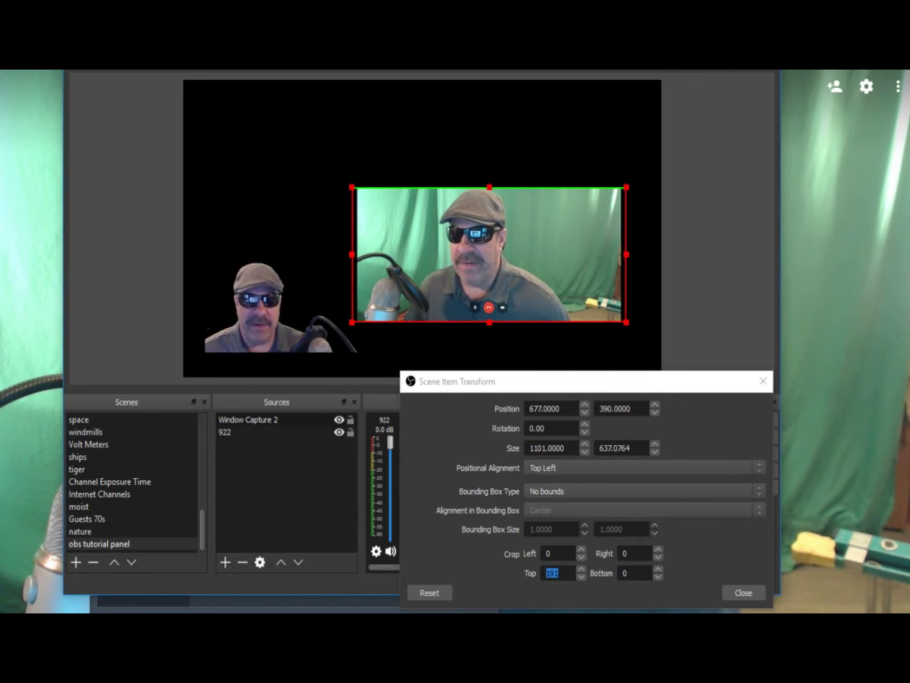
mouse_move(489, 254)
left_mouse_down()
mouse_move(525, 256)
mouse_move(502, 262)
left_mouse_up()
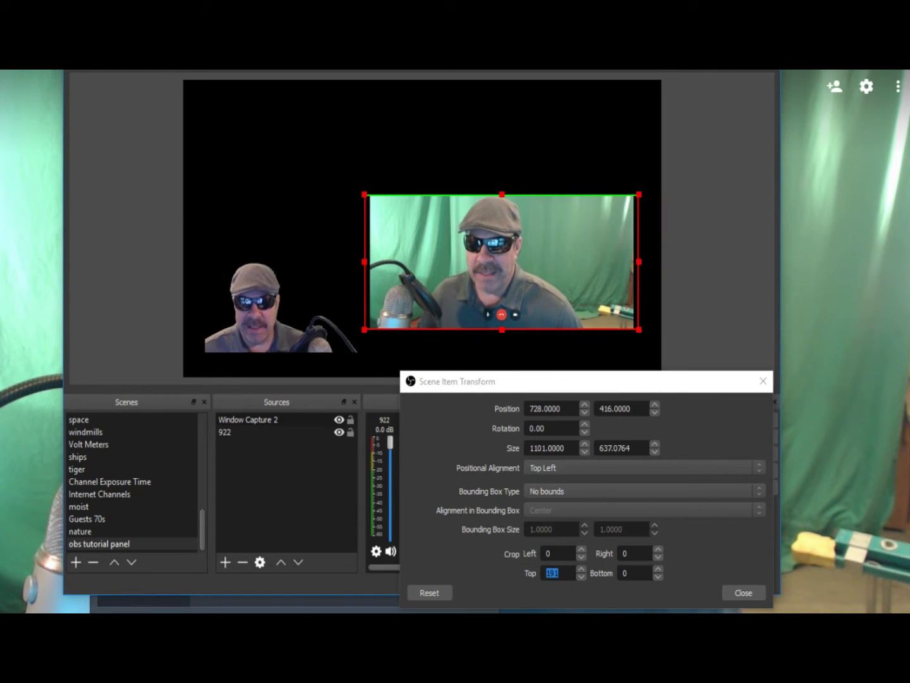
Step: Try a bottom crop of 120 on the Hangouts capture, then lower it gradually to 31
left_click(628, 573)
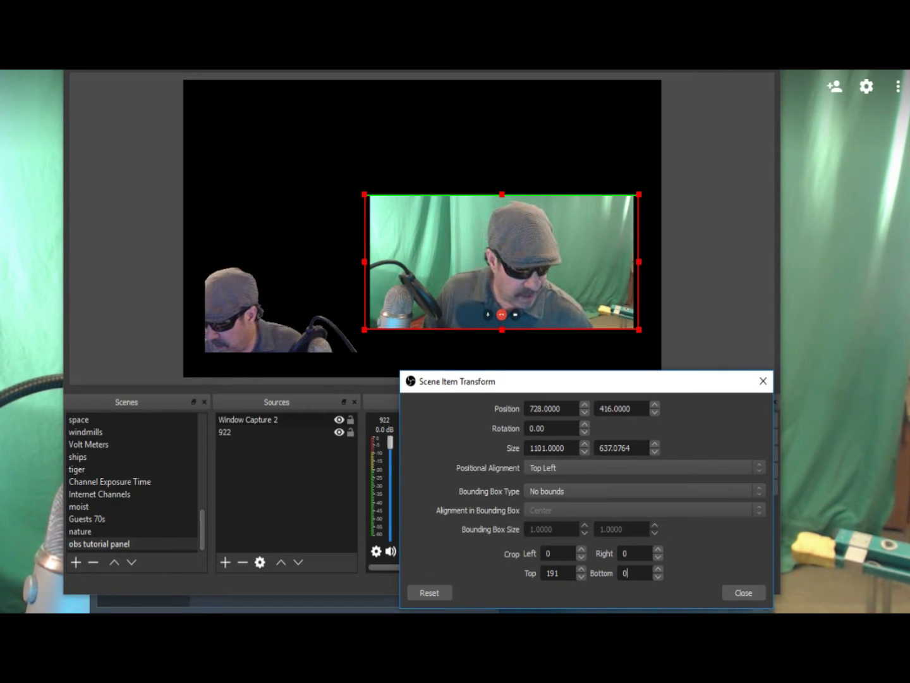
key("BackSpace")
type("120")
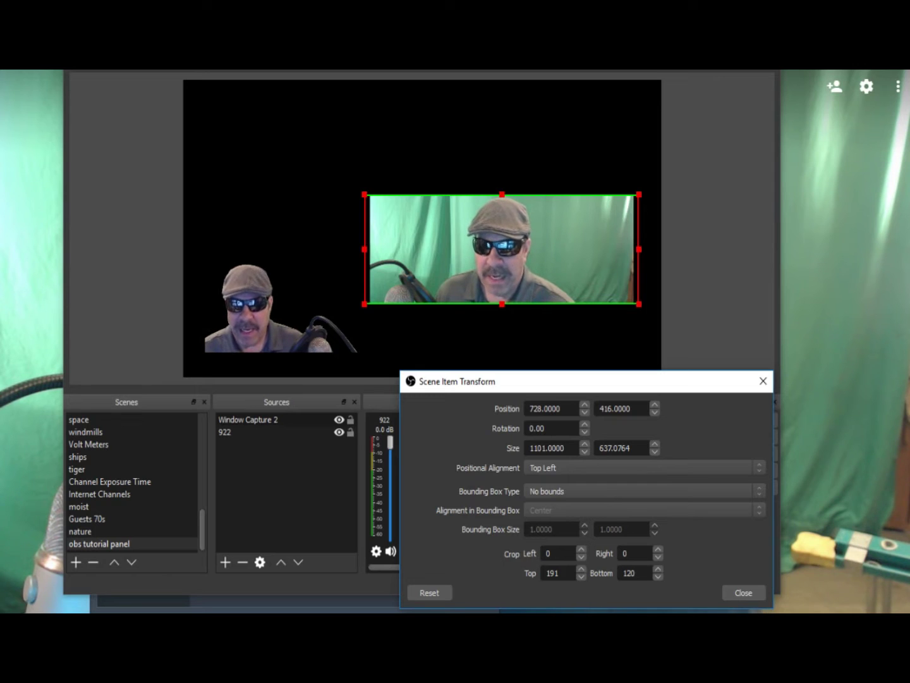
key("Down")
key("Down")
key("Down")
key("Down")
key("Down")
key("Down")
key("Down")
key("Down")
key("Down")
key("Down")
key("Down")
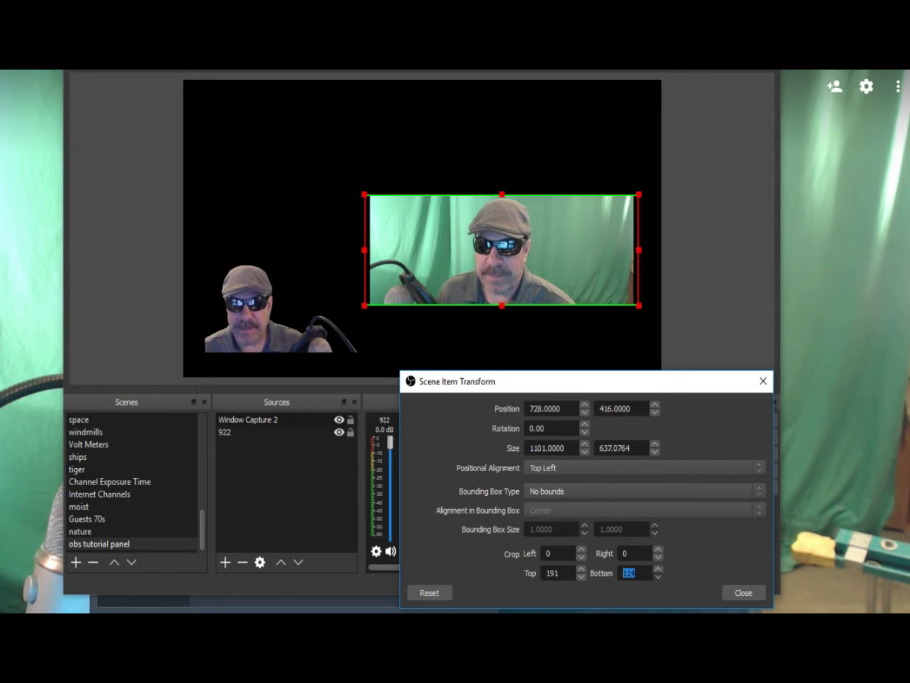
key("Down")
key("Down")
key("Down")
key("Down")
key("Down")
key("Down")
key("Down")
key("Down")
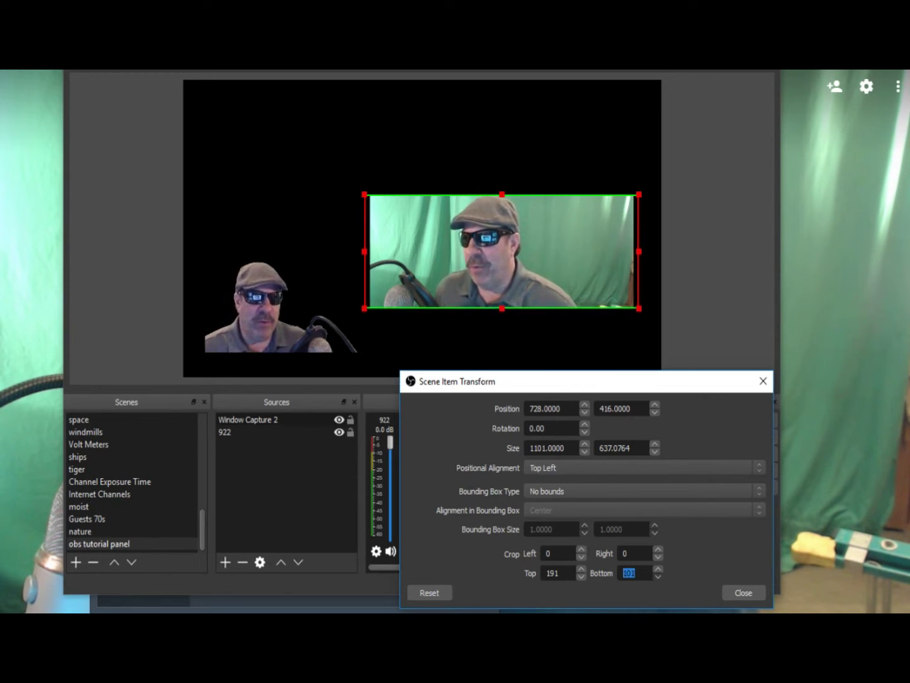
key("Down")
key("Down")
key("Down")
key("Down")
key("Down")
key("Down")
key("Down")
key("Down")
key("Down")
key("Down")
key("Down")
key("Down")
key("Down")
key("Down")
key("Down")
key("Down")
key("Down")
key("Down")
key("Down")
key("Down")
key("Down")
key("Down")
key("Down")
key("Down")
key("Down")
key("Down")
key("Down")
key("Down")
key("Down")
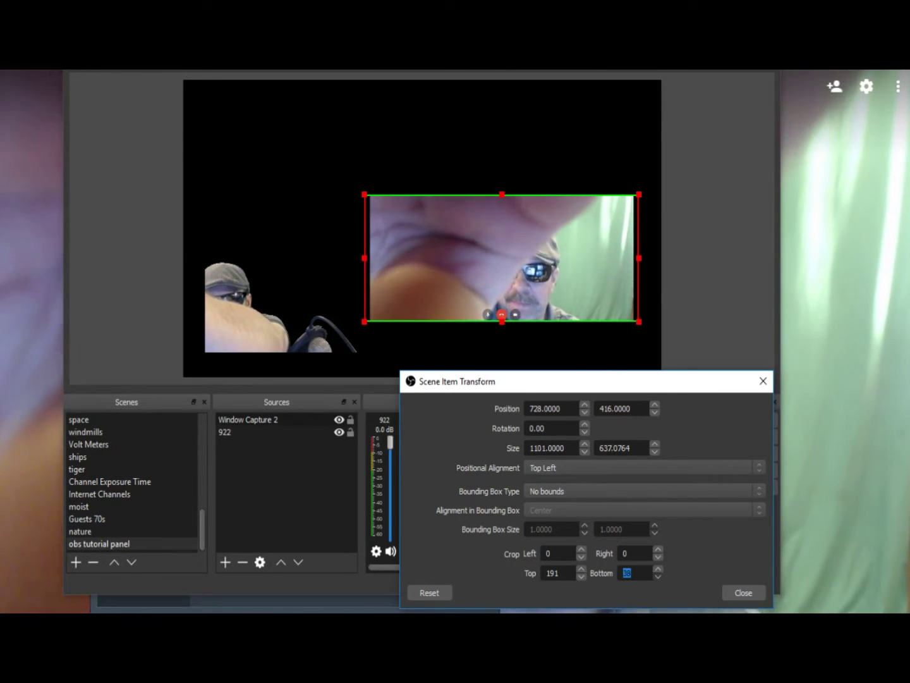
key("Down")
key("Down")
key("Down")
key("Down")
key("Down")
key("Down")
key("Down")
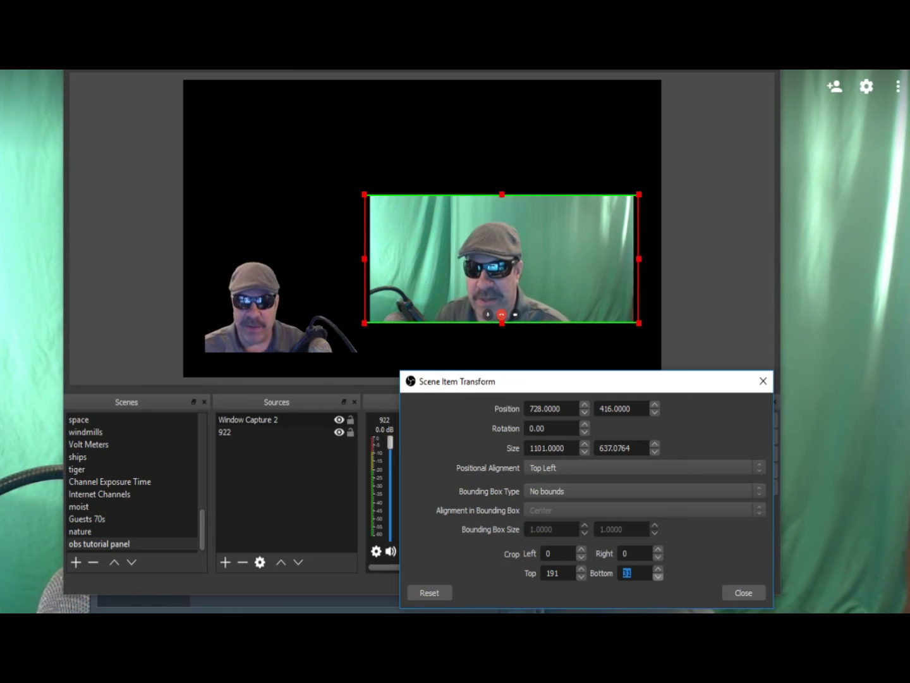
Step: Raise the bottom crop of the Hangouts capture to 87 to cut off the call control buttons
key("Up")
key("Up")
key("Up")
key("Up")
key("Up")
key("Up")
key("Up")
key("Up")
key("Up")
key("Up")
key("Up")
key("Up")
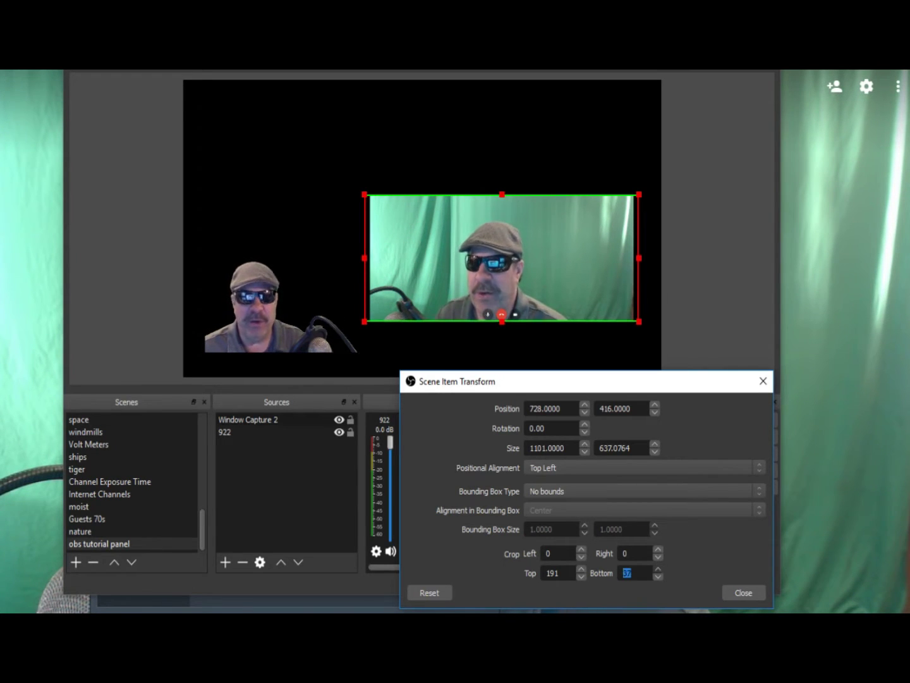
key("Up")
key("Up")
key("Up")
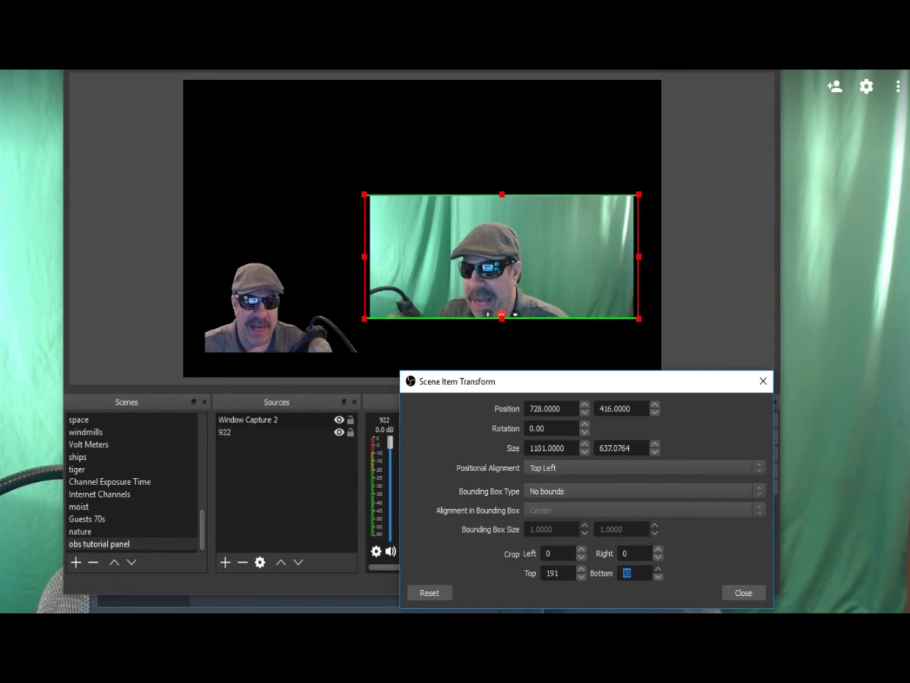
key("Up")
key("Up")
key("Up")
key("Up")
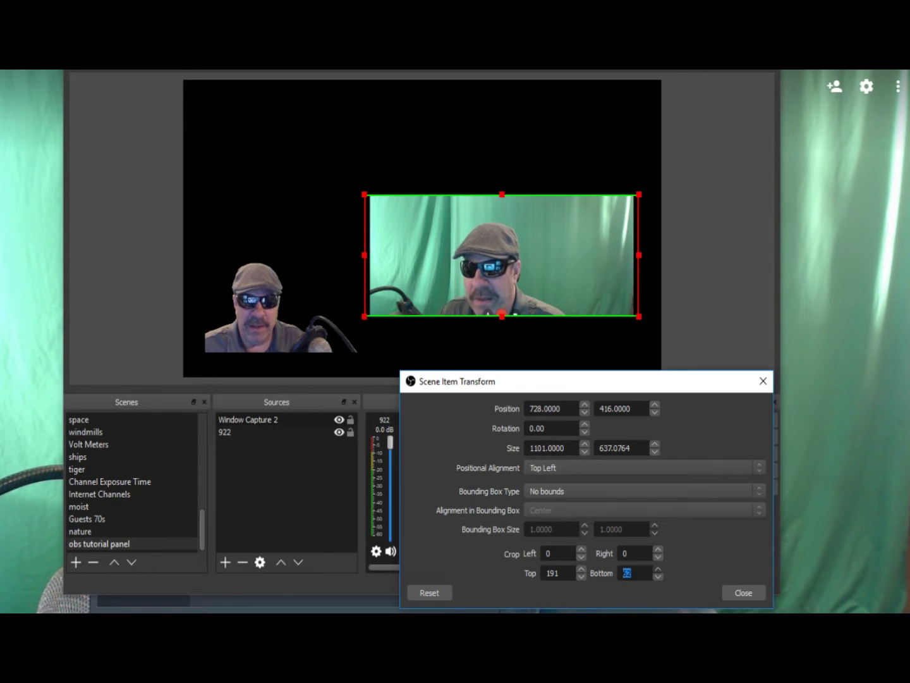
key("Up")
key("Up")
key("Up")
key("Up")
key("Up")
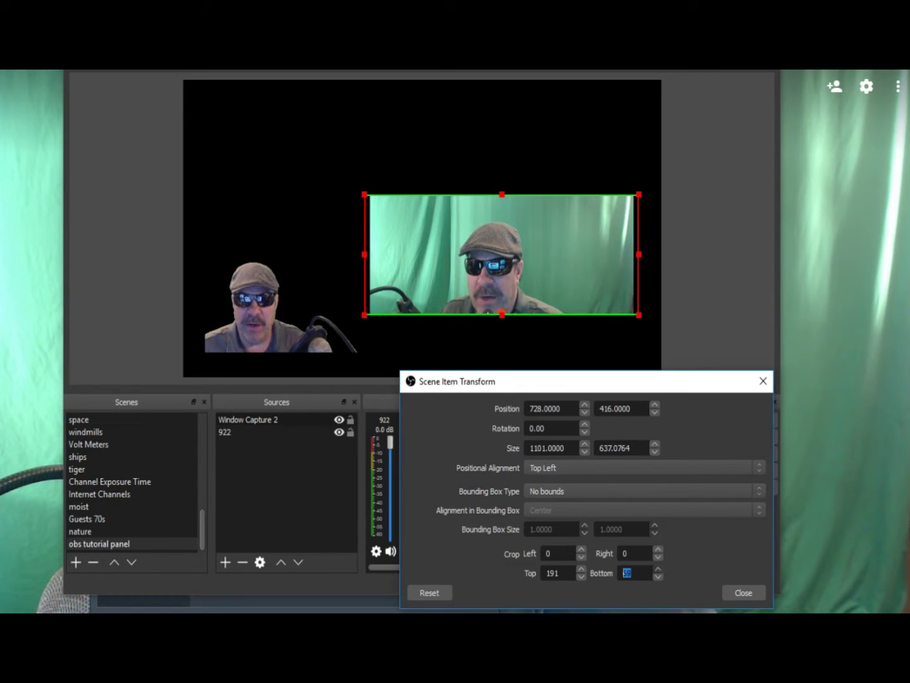
key("Up")
key("Up")
key("Up")
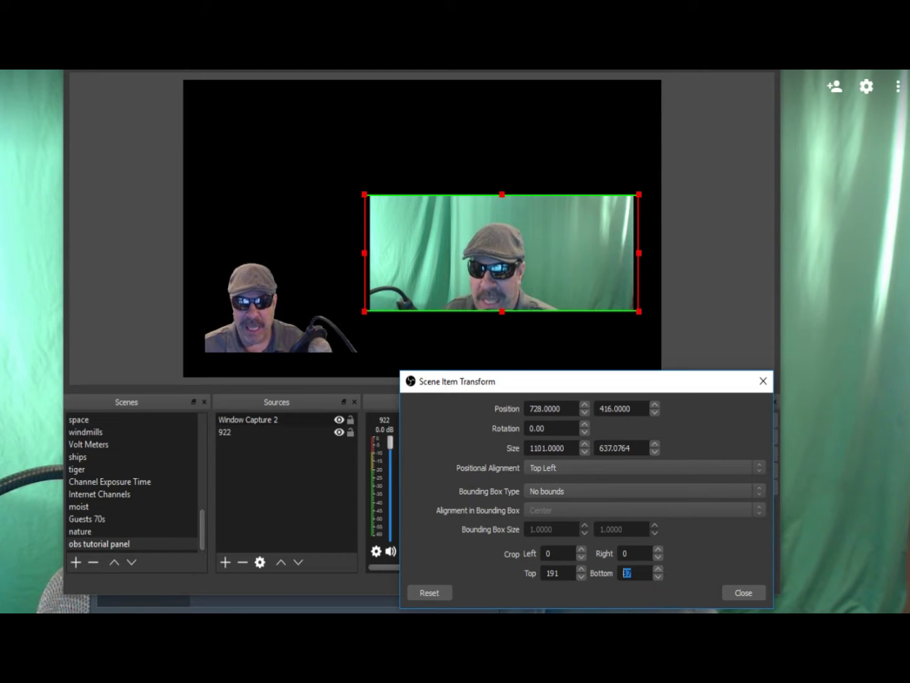
Step: Set the left crop of the Hangouts capture to 27 to remove the black edge strip
left_click(581, 550)
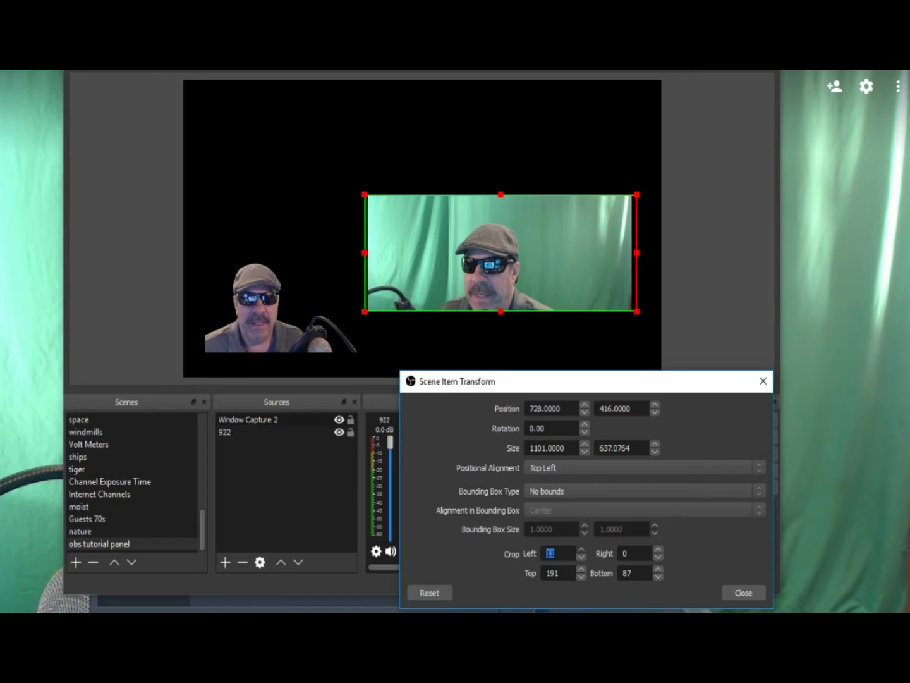
key("Up")
key("Up")
key("Up")
key("Up")
key("Up")
key("Up")
key("Up")
key("Up")
key("Up")
key("Up")
key("Up")
key("Up")
key("Up")
key("Up")
key("Up")
key("Up")
Step: Set the right crop to 30 and move the Hangouts capture down beside the webcam, to about position 805, 584
key("Tab")
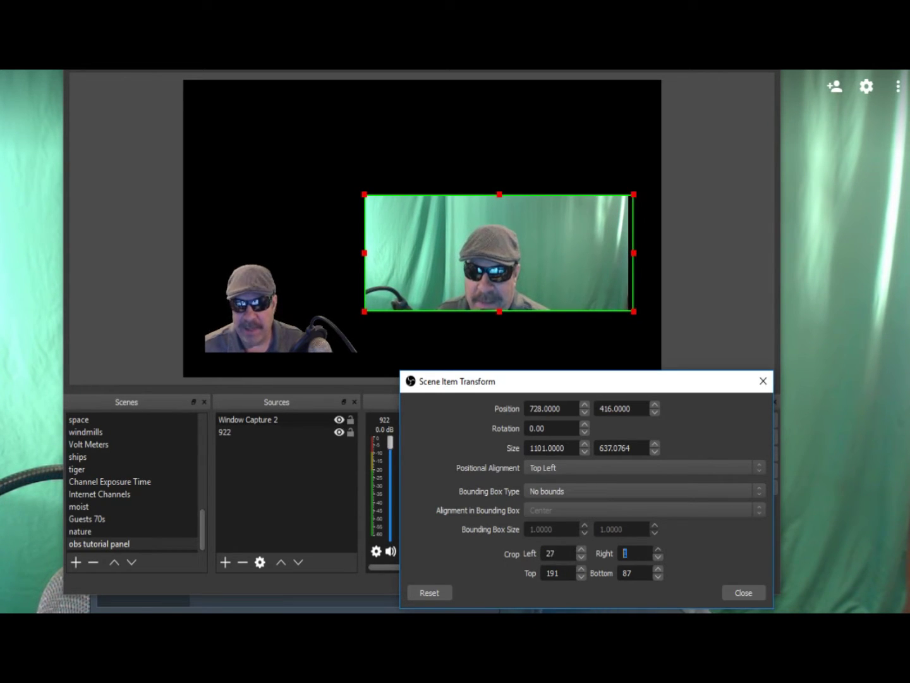
key("Up")
key("Up")
key("Up")
key("Up")
key("Up")
key("Up")
key("Up")
key("Up")
key("Up")
key("Up")
key("Up")
key("Up")
key("Up")
key("Up")
key("Up")
key("Up")
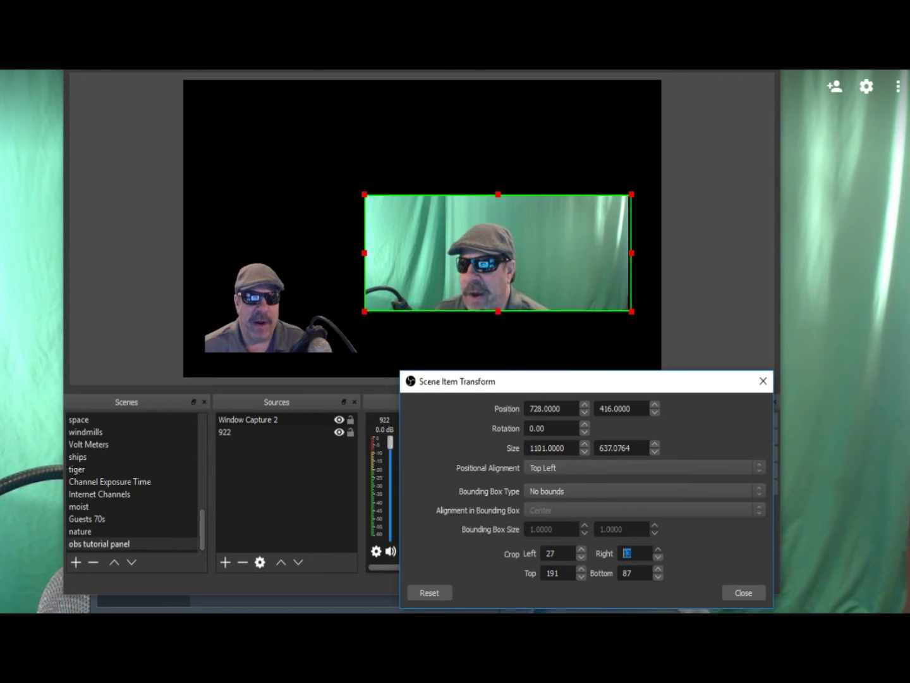
key("Up")
key("Up")
key("Up")
key("Up")
key("Up")
key("Up")
key("Up")
key("Up")
key("Up")
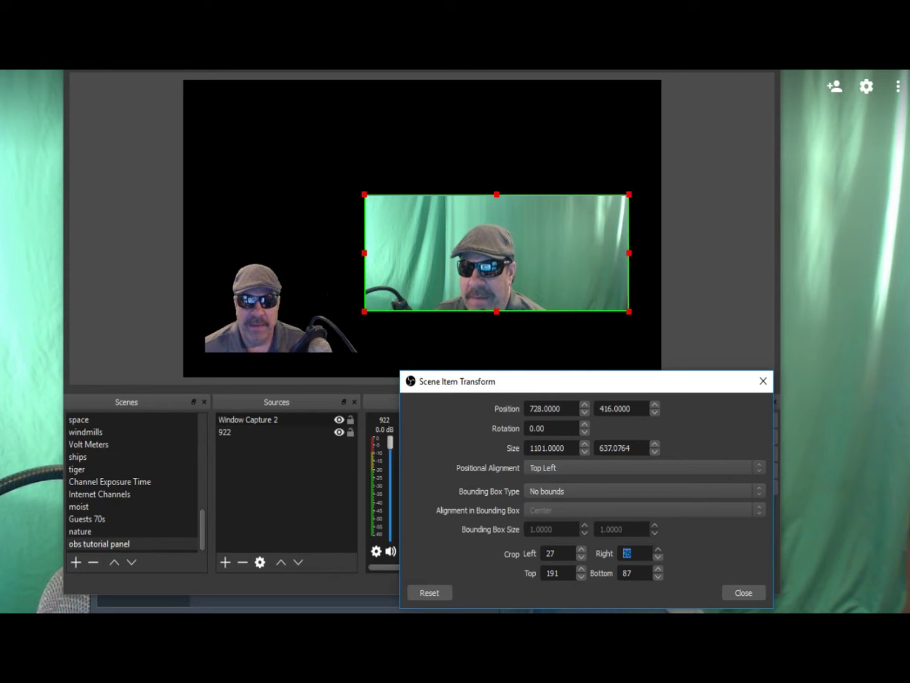
left_click_drag(496, 253, 516, 299)
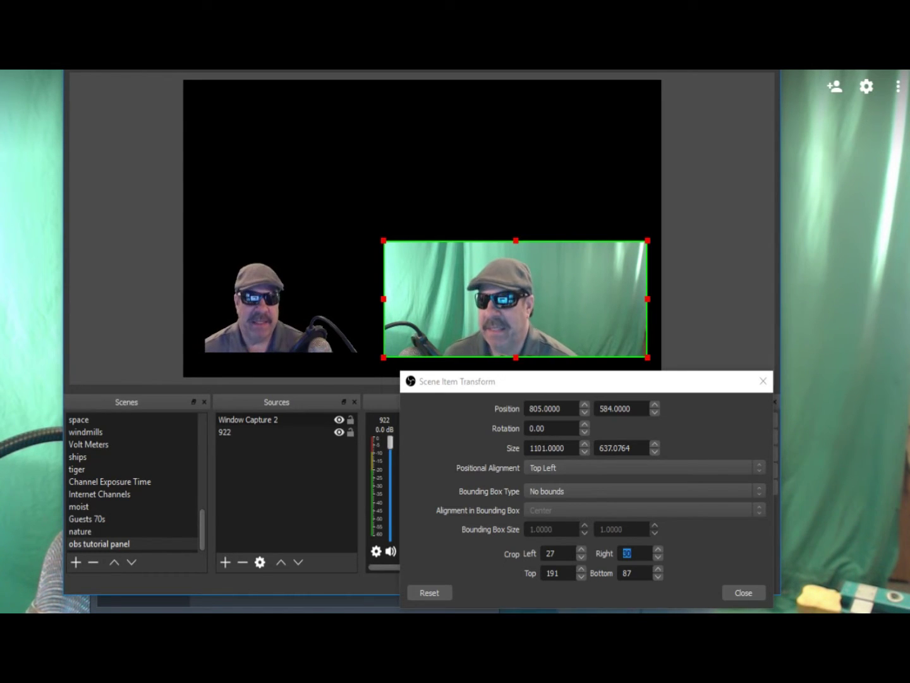
Step: Preview the Guests 70s scene, compare it with the ships scene, and return to Guests 70s
left_click(86, 519)
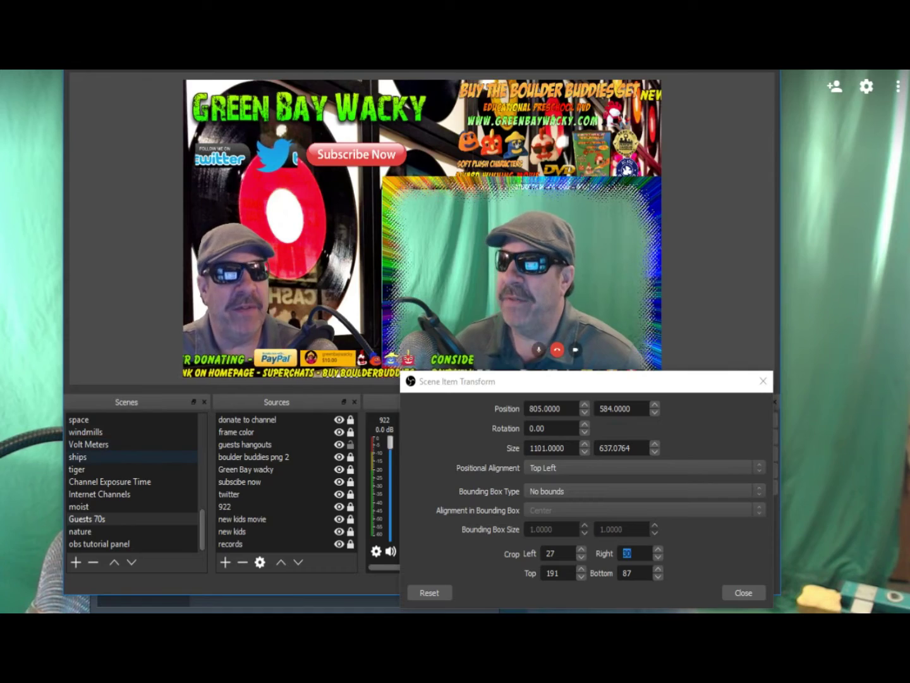
left_click(78, 457)
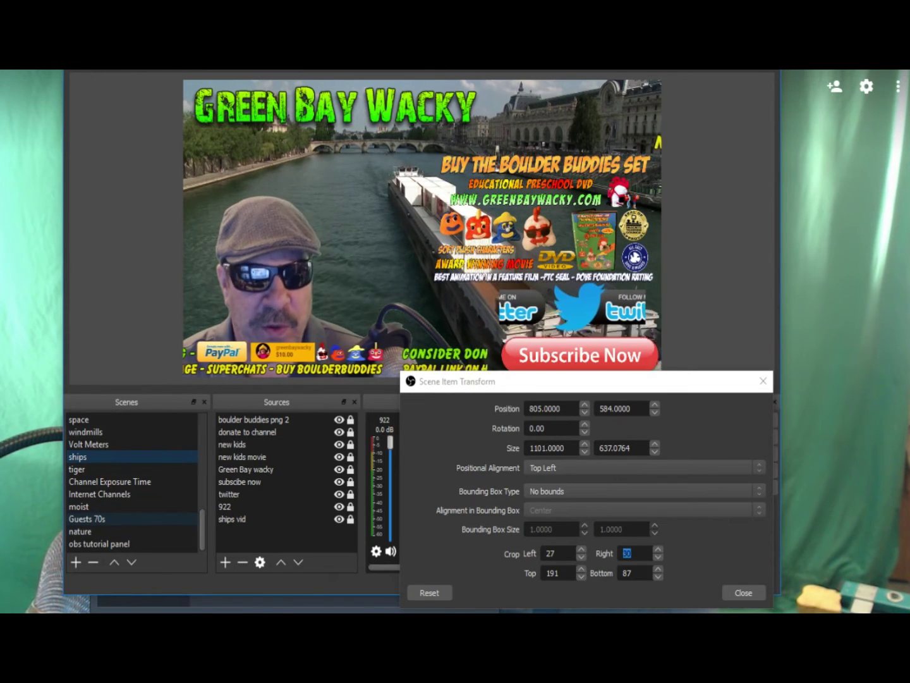
left_click(132, 519)
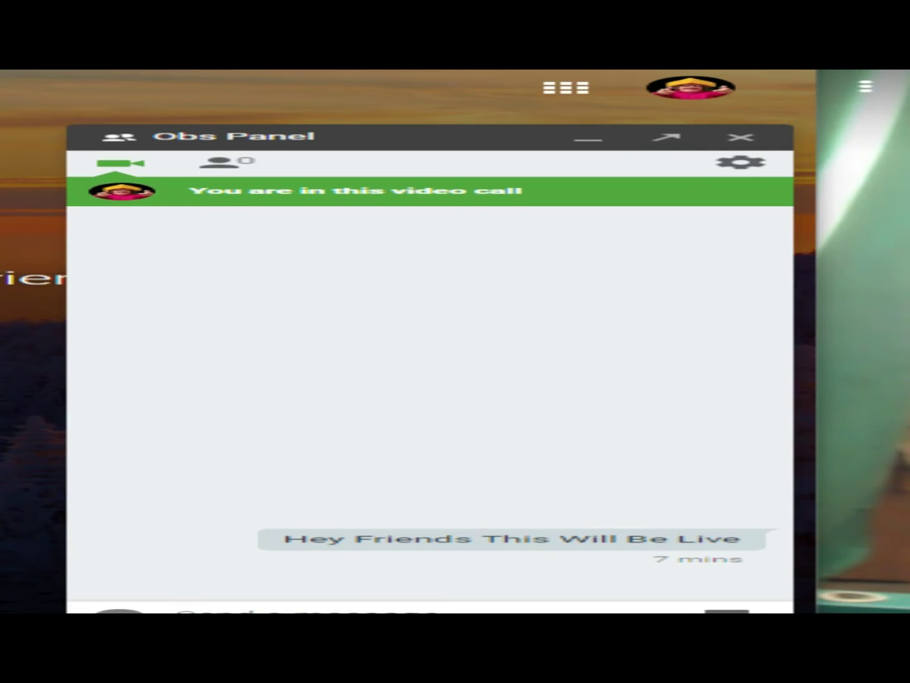
Step: Switch to the Obs Panel conversation in Hangouts, view its people list with the option to add people, and cancel it
left_click_drag(353, 126, 353, 77)
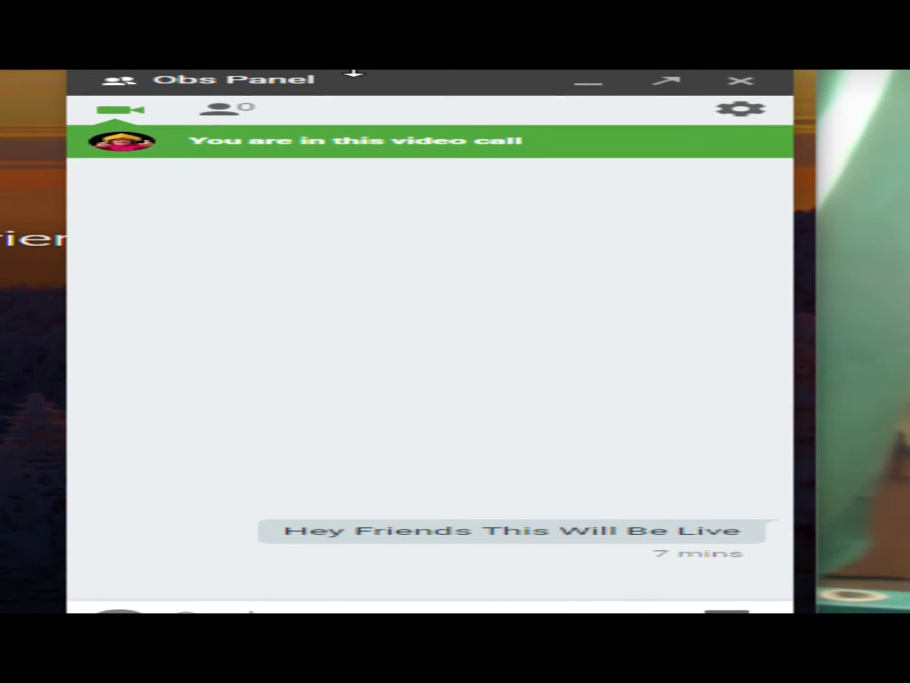
left_click(226, 109)
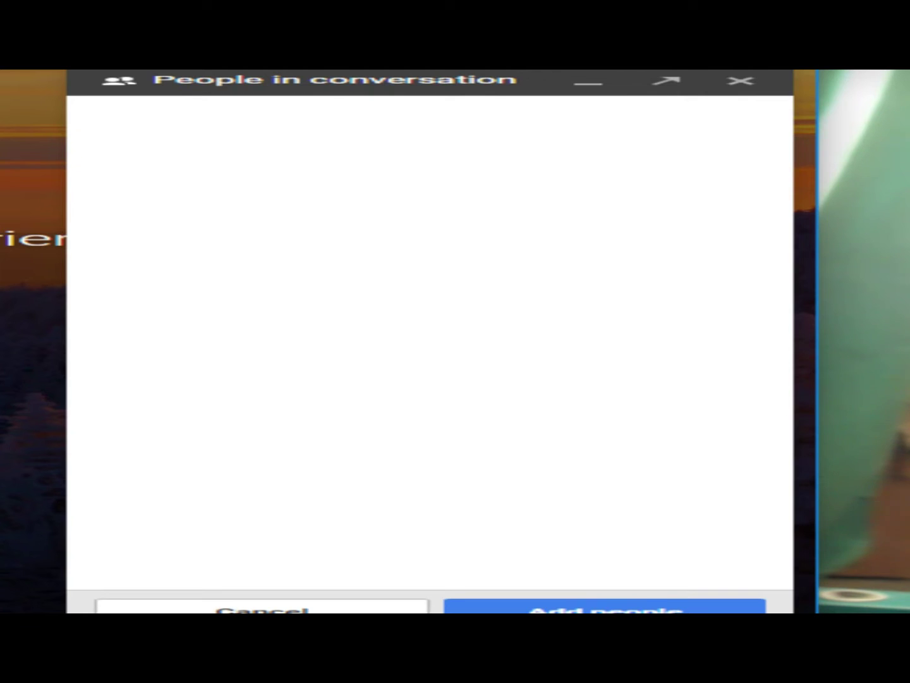
left_click(261, 610)
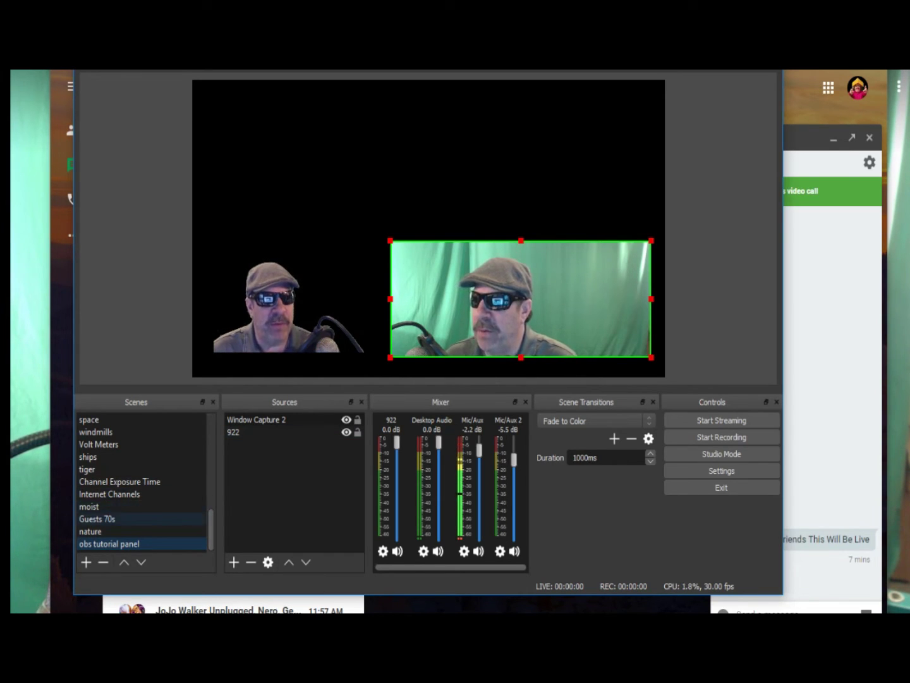
Step: Back in OBS, preview the Guests 70s scene and the Guests scene to compare their guest call layouts
left_click(140, 519)
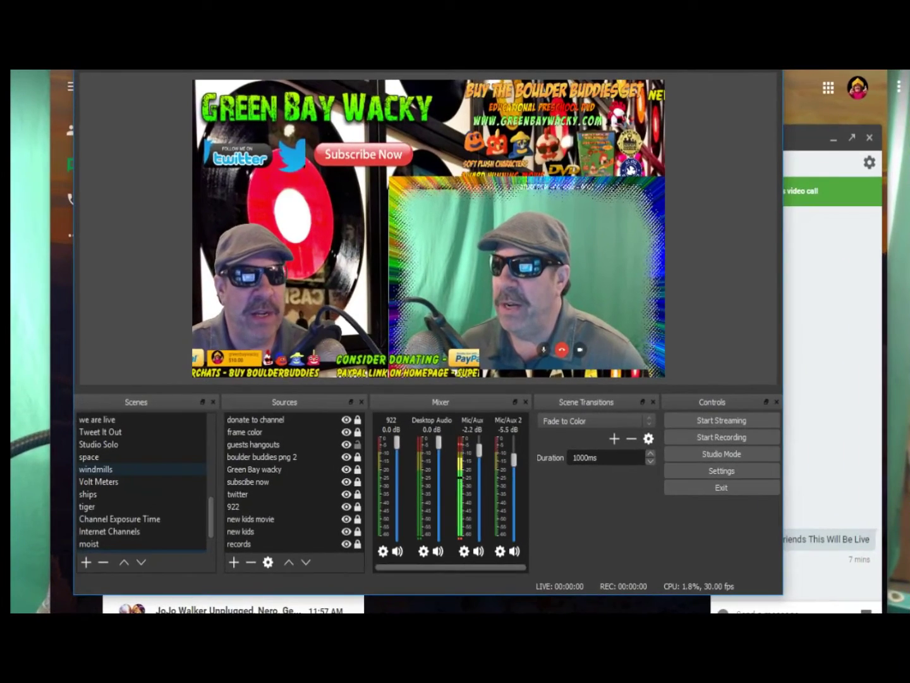
scroll(142, 481, "up", 1)
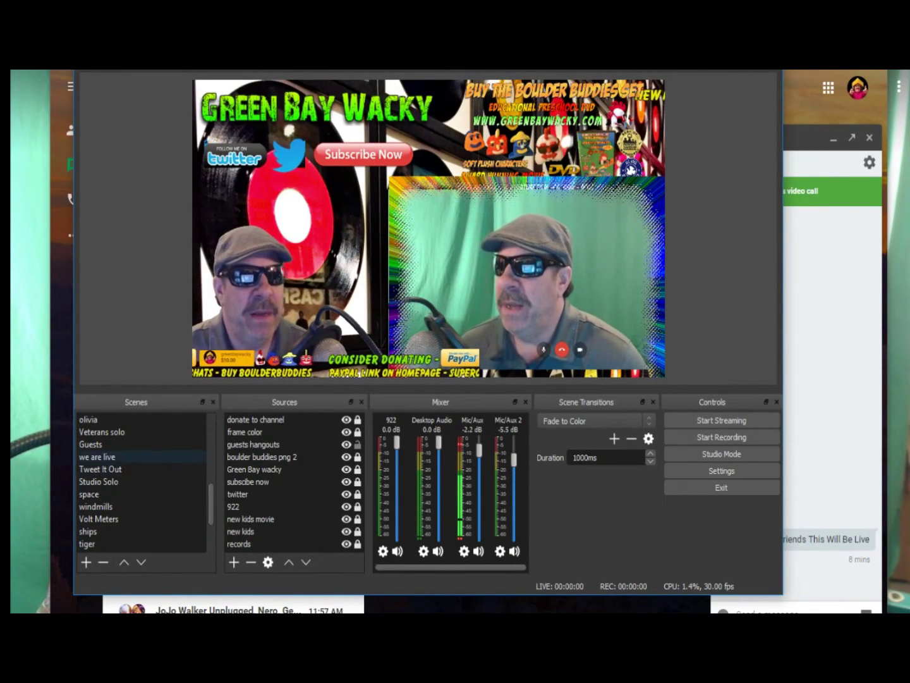
left_click(110, 444)
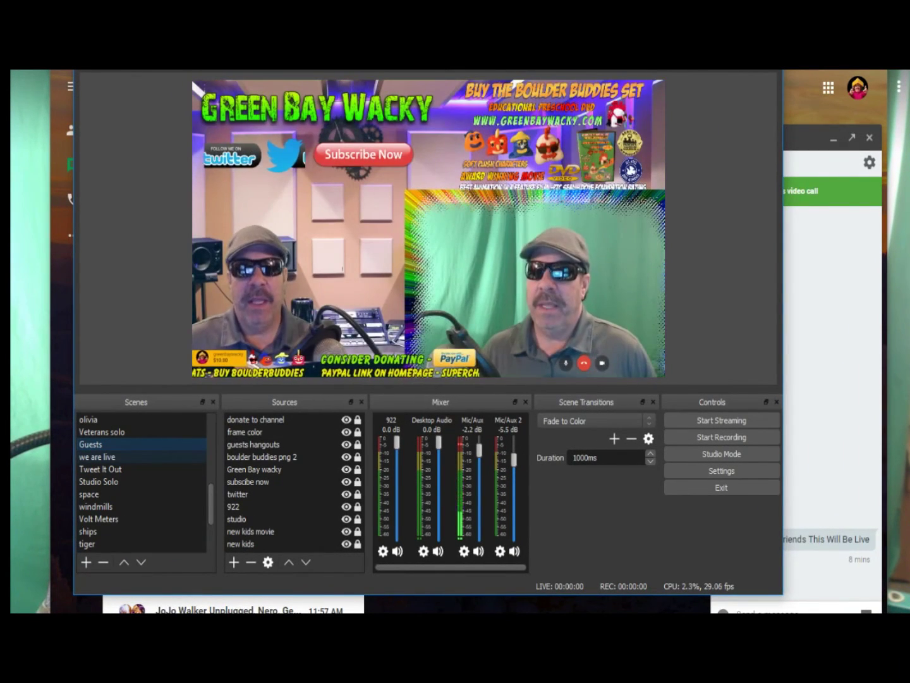